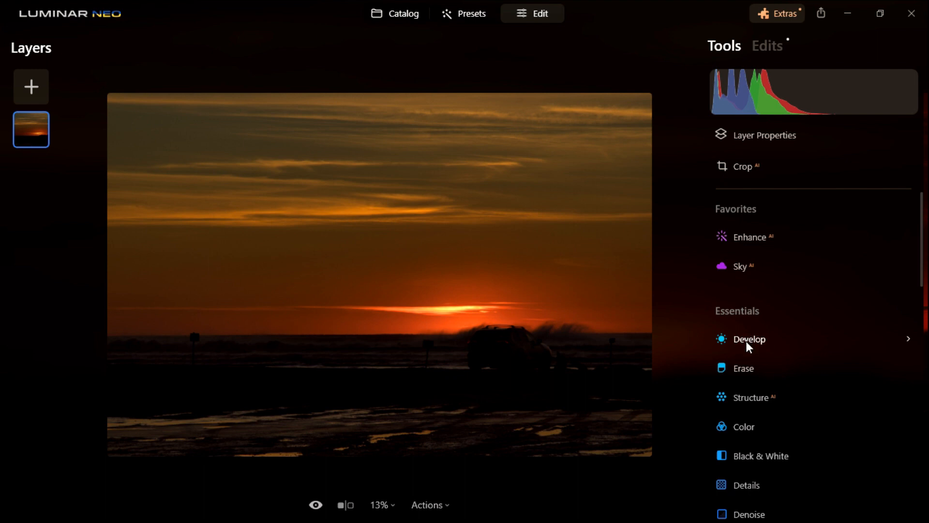
Open the Develop tool's masking options and choose the Brush mask.
click(746, 341)
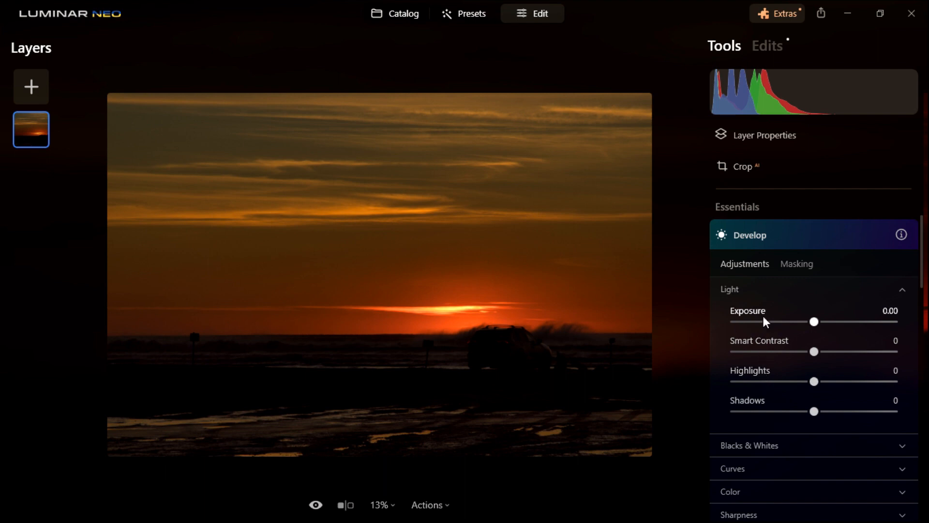
scroll(744, 401, down, 5)
scroll(747, 415, up, 5)
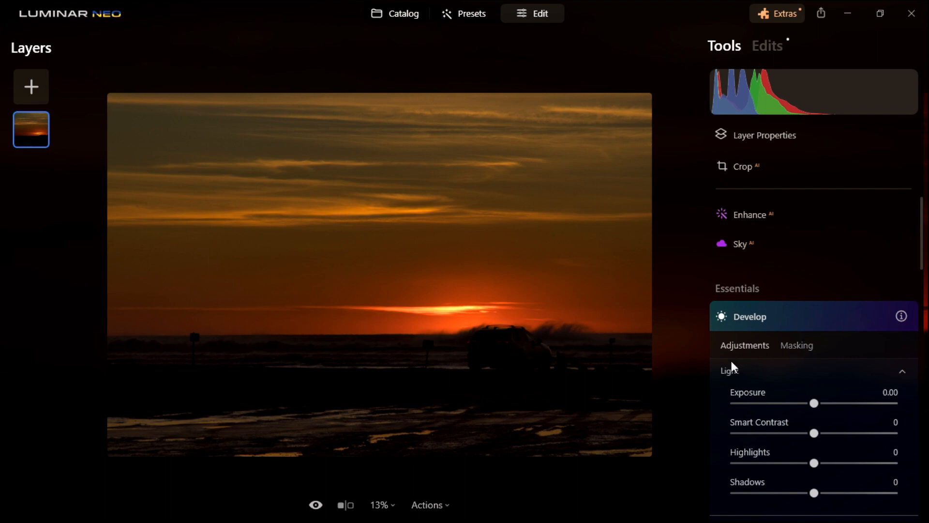
click(796, 345)
scroll(791, 345, down, 3)
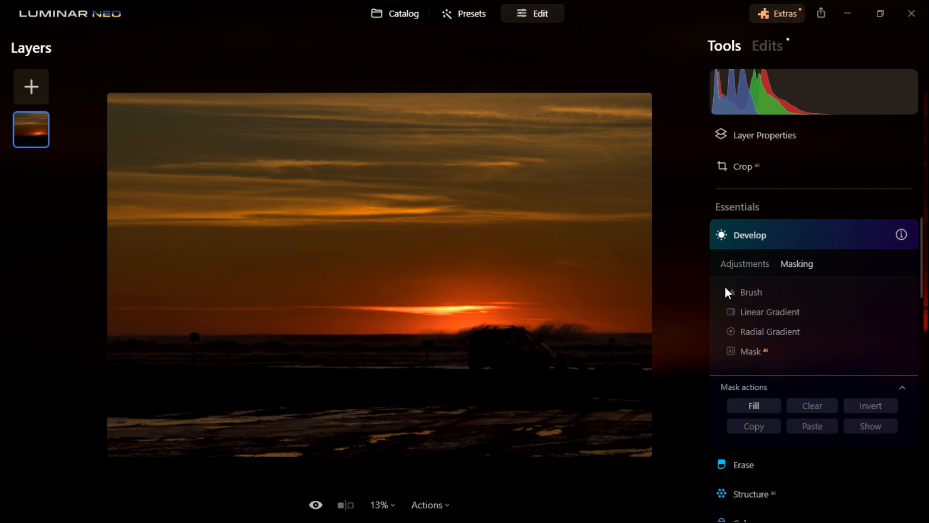
click(757, 294)
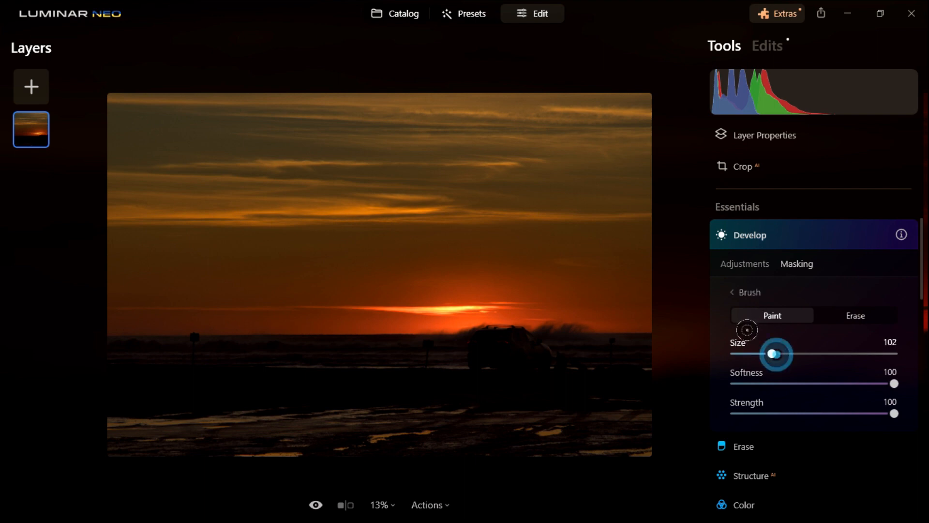
Set the mask brush size to 118, keeping it in Paint mode.
mouse_move(774, 353)
mouse_down()
mouse_move(738, 356)
mouse_move(759, 266)
mouse_move(741, 344)
mouse_move(746, 337)
mouse_move(763, 358)
mouse_move(745, 339)
mouse_up()
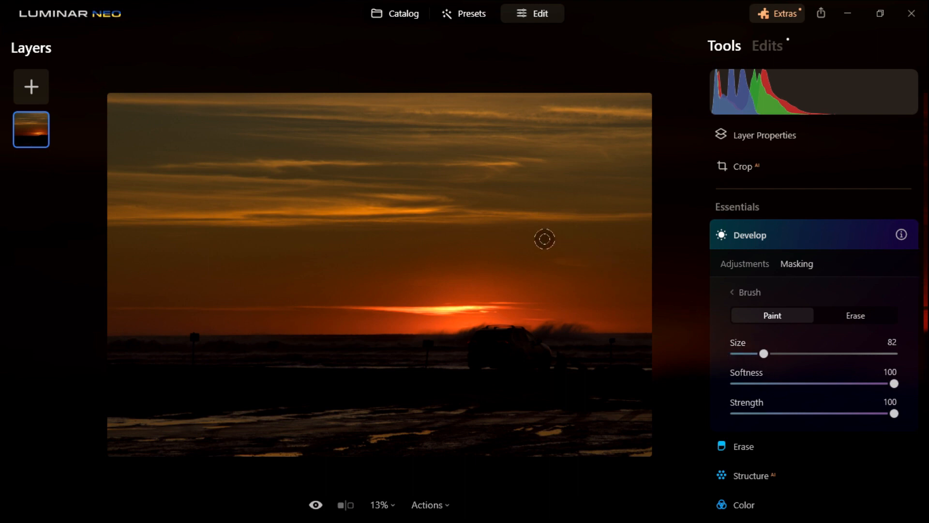
scroll(555, 244, down, 5)
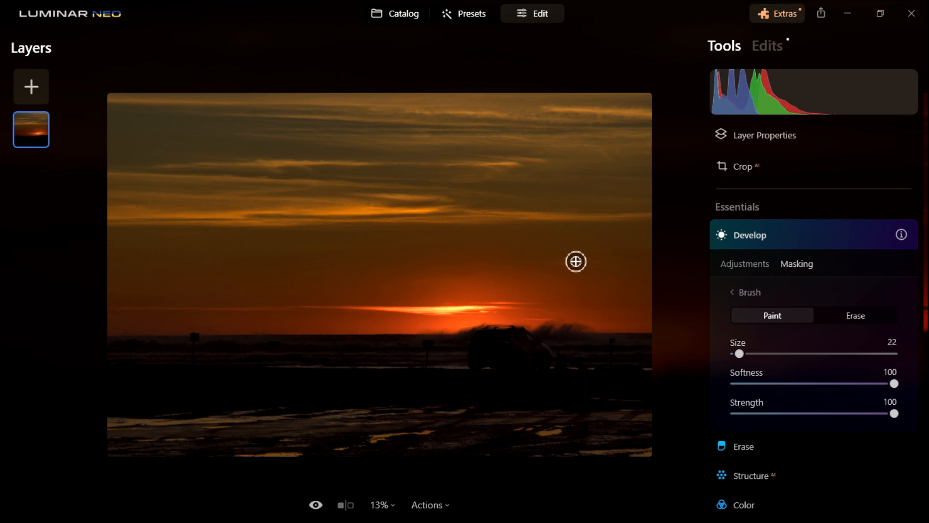
scroll(576, 262, up, 10)
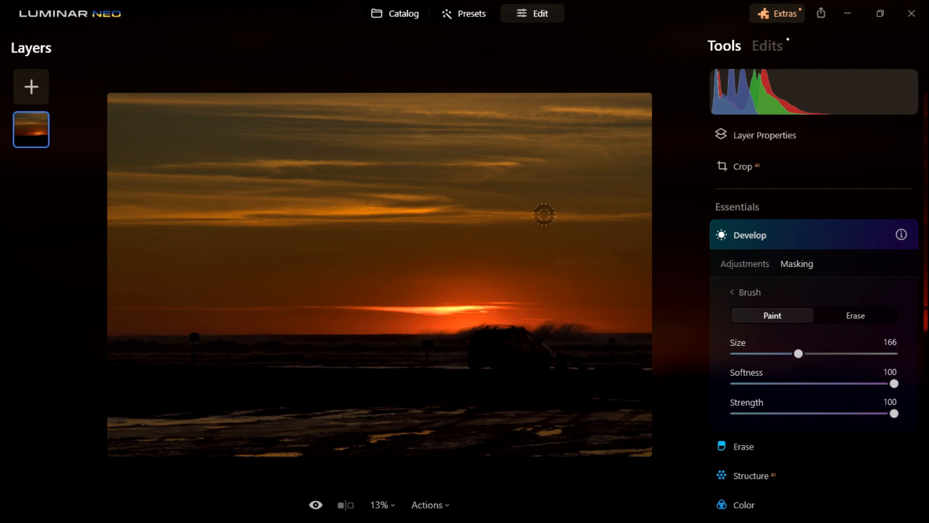
scroll(551, 244, down, 5)
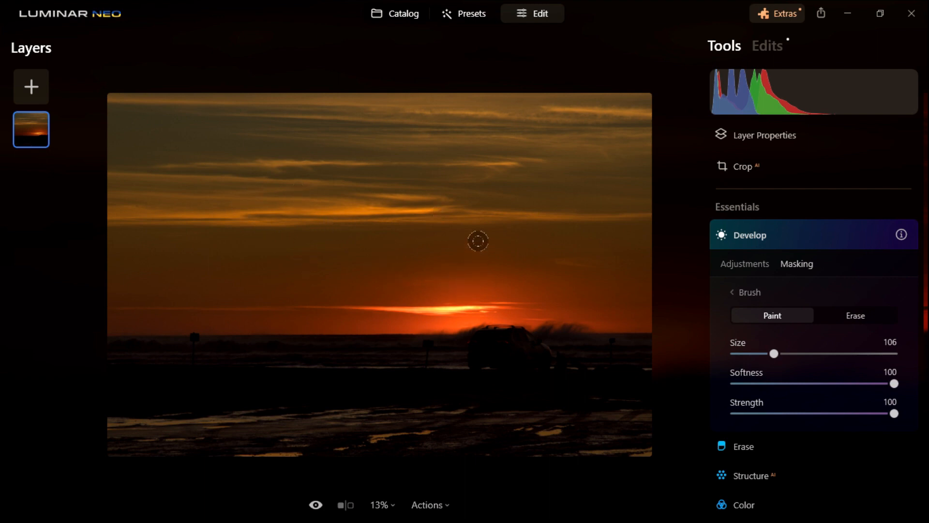
scroll(474, 239, up, 3)
scroll(477, 259, down, 2)
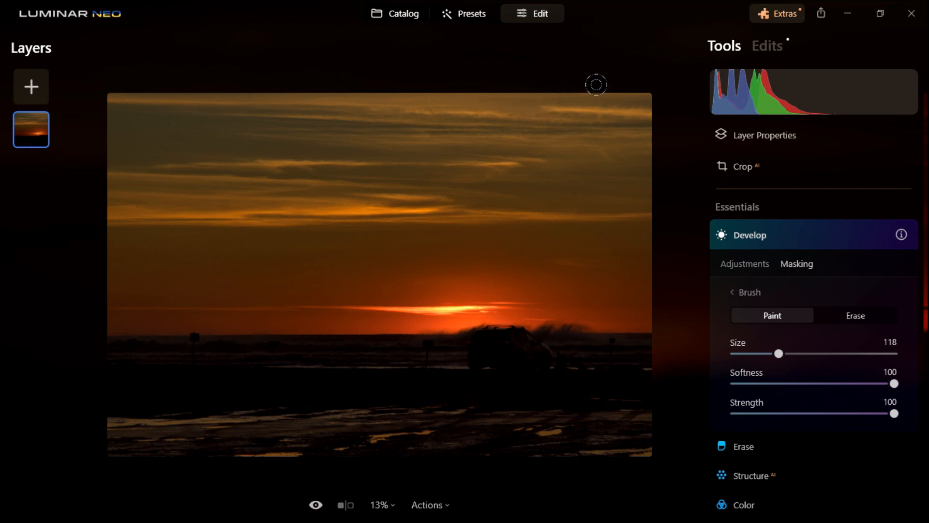
Paint the Develop mask over the upper and middle sky with broad strokes across the photo's full width.
drag(595, 86, 73, 89)
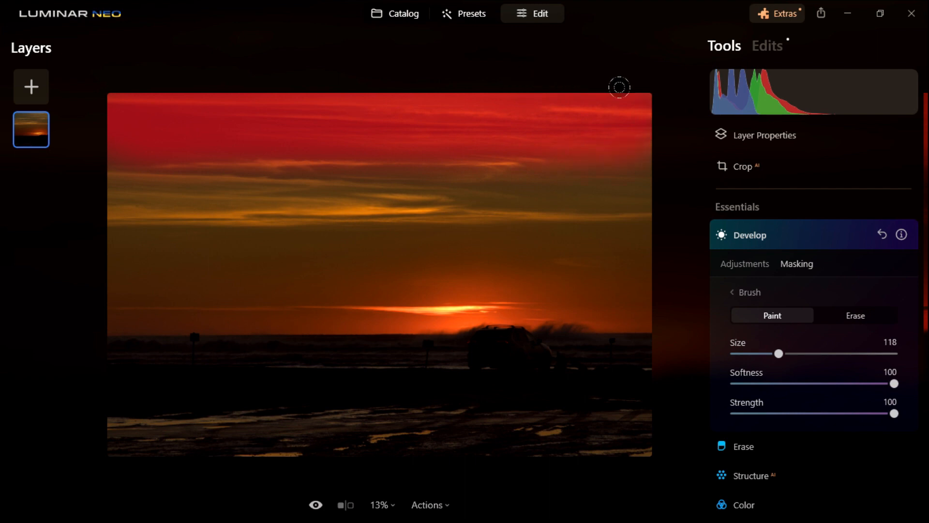
mouse_move(616, 87)
mouse_down()
mouse_move(617, 148)
mouse_move(409, 140)
mouse_move(227, 158)
mouse_move(185, 201)
mouse_move(91, 152)
mouse_up()
mouse_move(574, 167)
mouse_down()
mouse_move(602, 195)
mouse_move(393, 210)
mouse_move(118, 201)
mouse_move(87, 185)
mouse_move(87, 251)
mouse_move(90, 262)
mouse_move(166, 244)
mouse_move(336, 245)
mouse_move(454, 226)
mouse_move(555, 234)
mouse_move(608, 259)
mouse_move(604, 252)
mouse_up()
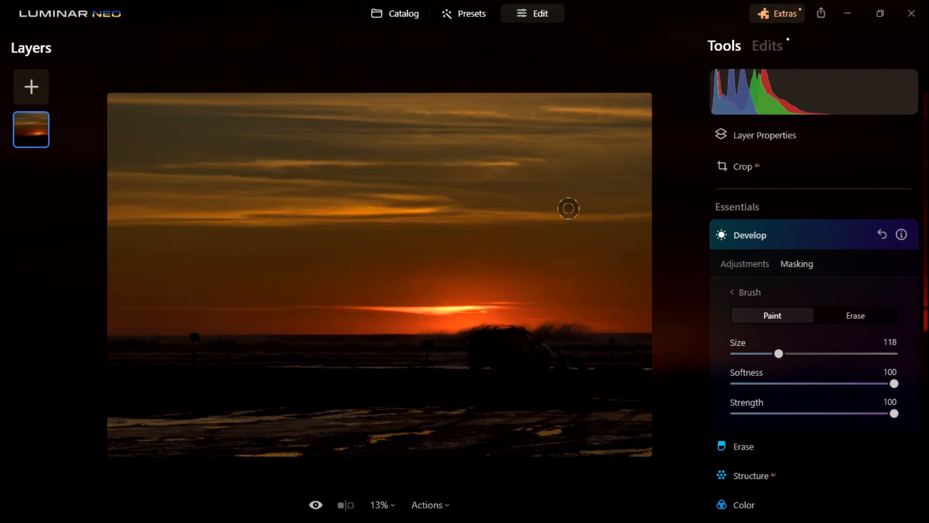
Reduce the mask brush size to 46 and paint the lower sky down to the horizon.
key(bracketleft)
key(bracketleft)
key(bracketleft)
key(bracketleft)
key(bracketleft)
key(bracketleft)
key(bracketleft)
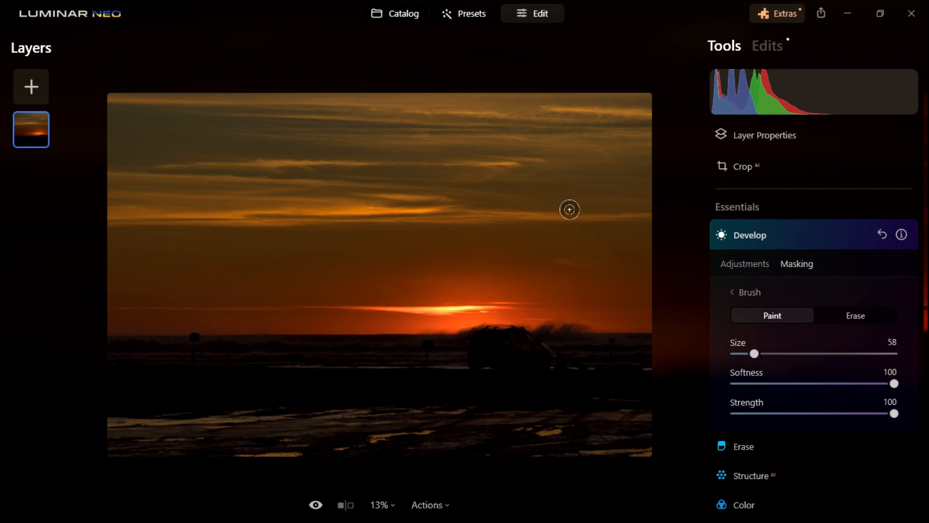
key(bracketleft)
key(bracketleft)
mouse_move(602, 276)
mouse_down()
mouse_move(641, 306)
mouse_move(520, 295)
mouse_move(522, 303)
mouse_move(469, 301)
mouse_move(435, 312)
mouse_move(97, 305)
mouse_up()
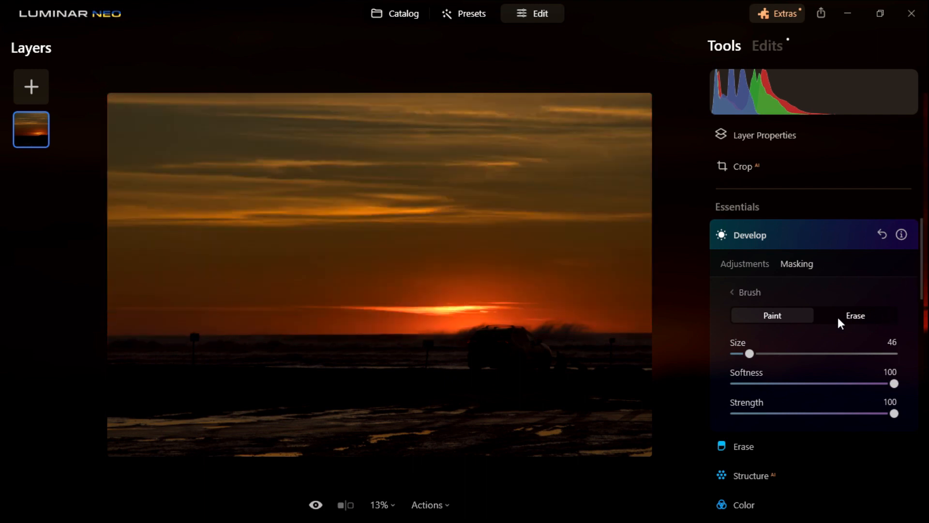
Erase mask spill below the horizon and repaint the lower sky along the photo's right edge.
click(852, 315)
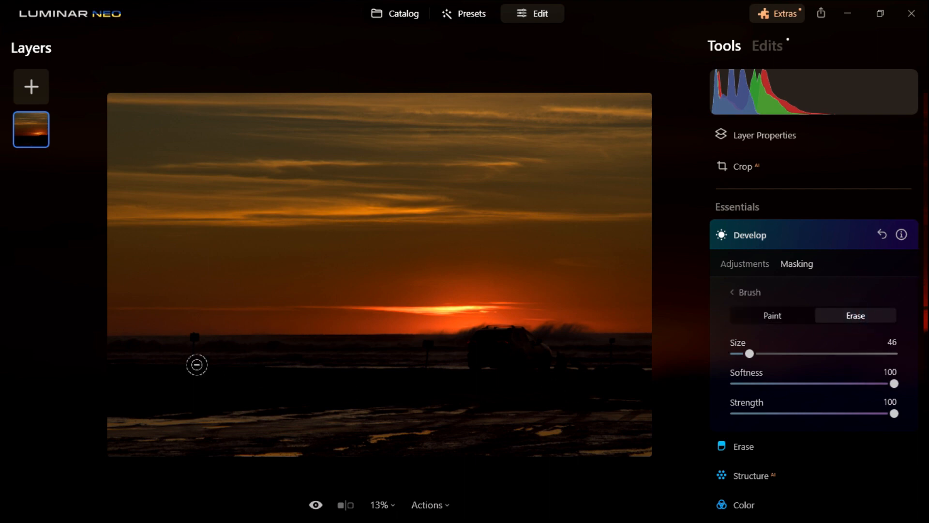
mouse_move(149, 361)
mouse_down()
mouse_move(120, 362)
mouse_move(107, 349)
mouse_move(401, 350)
mouse_move(497, 335)
mouse_move(523, 349)
mouse_move(658, 355)
mouse_up()
click(796, 313)
drag(624, 267, 647, 306)
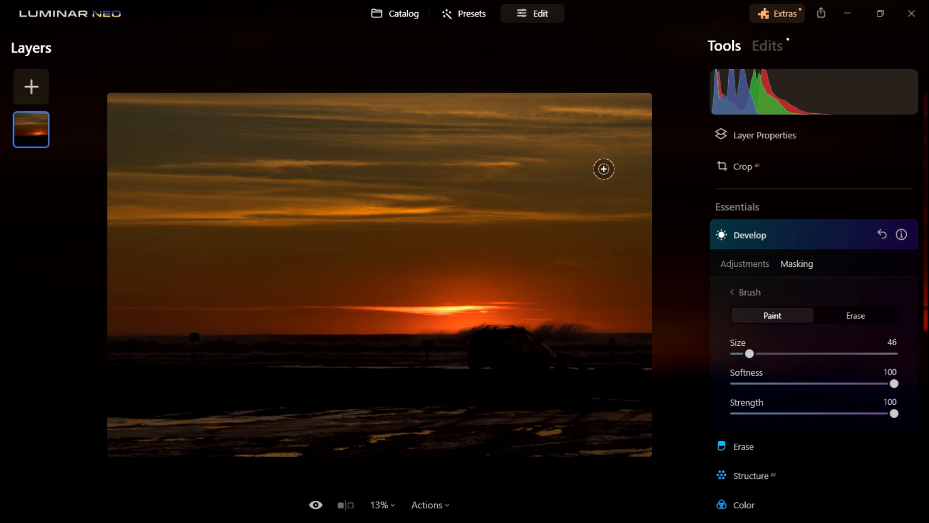
Test the mask by darkening the Develop exposure to -5.00 and about -3.00, resetting it to 0.00 after each try.
click(738, 263)
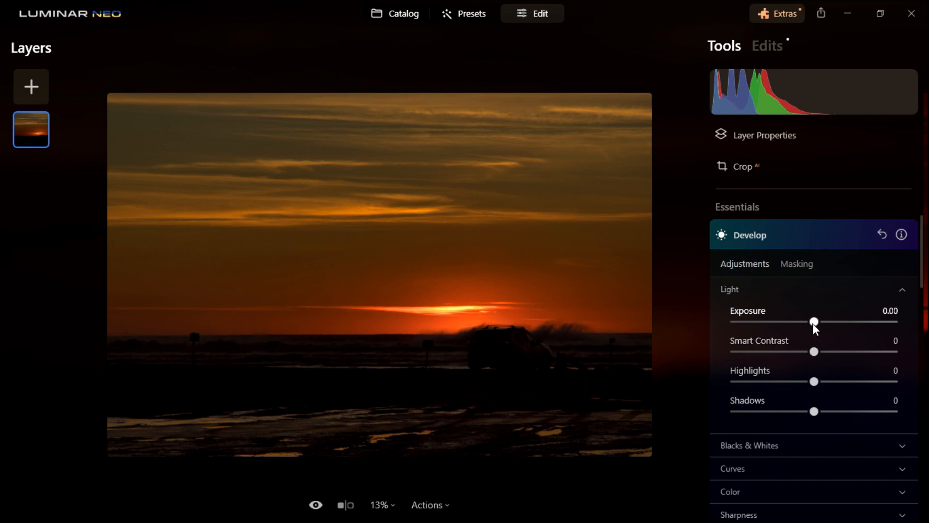
drag(814, 322, 728, 340)
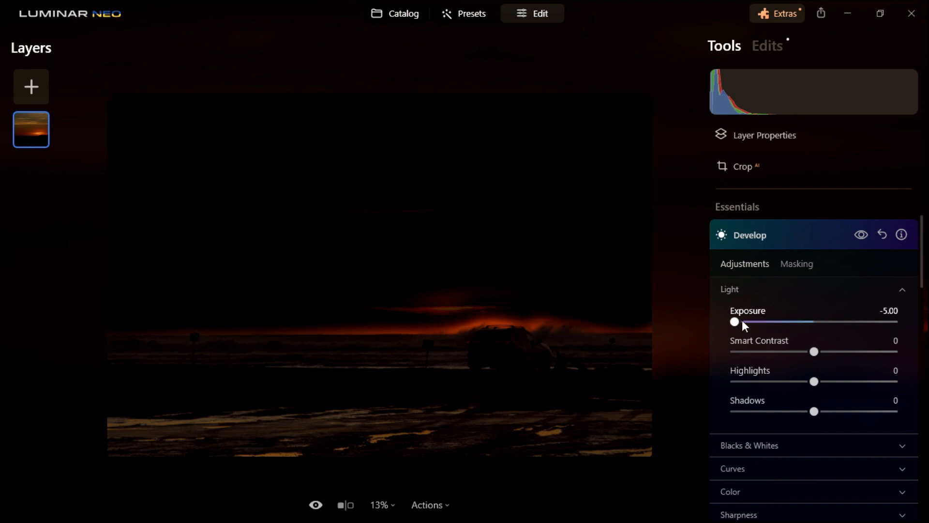
drag(735, 322, 811, 330)
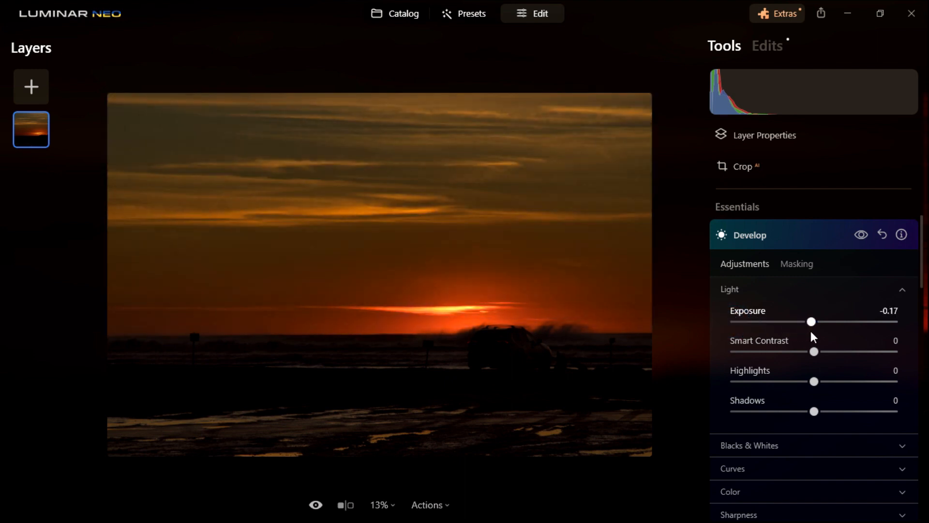
double_click(812, 323)
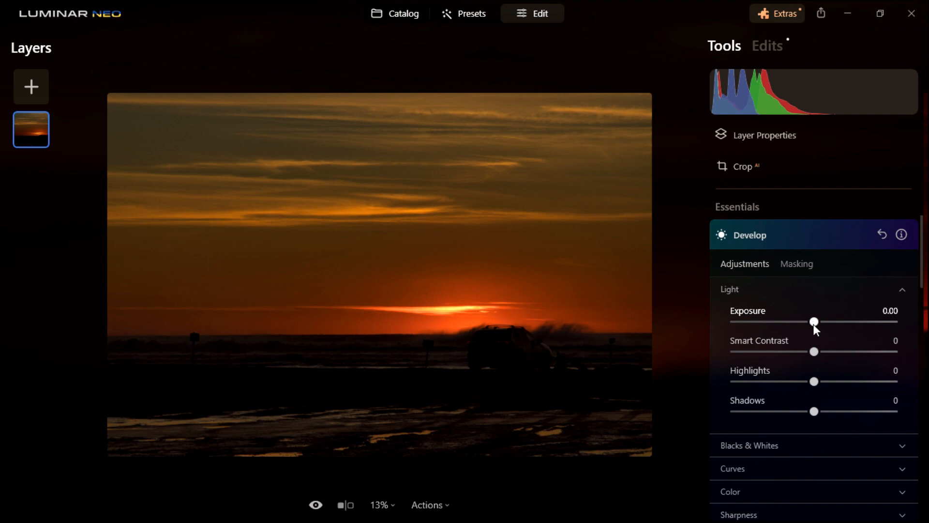
drag(814, 323, 766, 325)
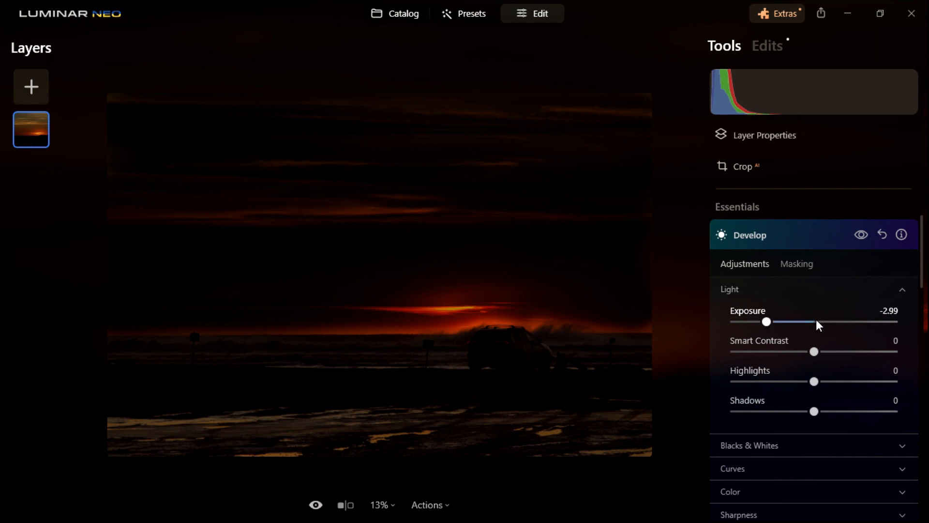
click(767, 321)
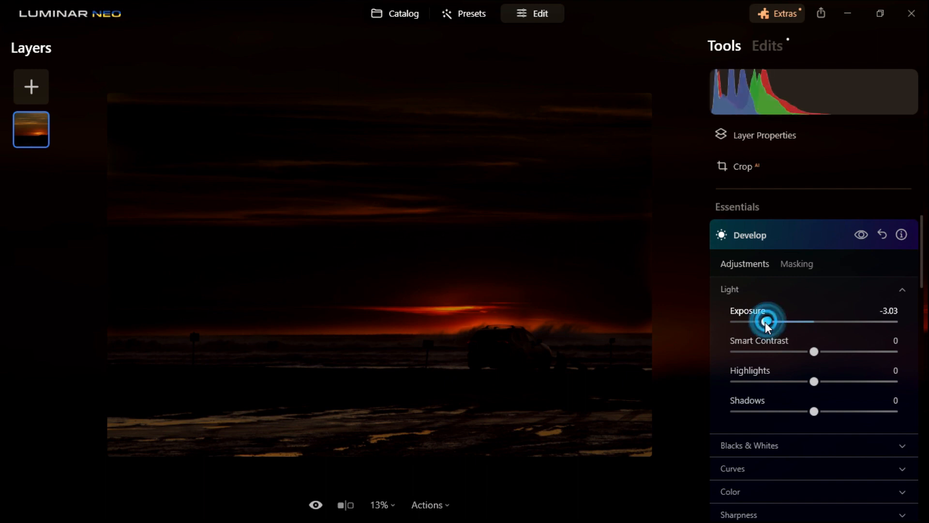
double_click(765, 322)
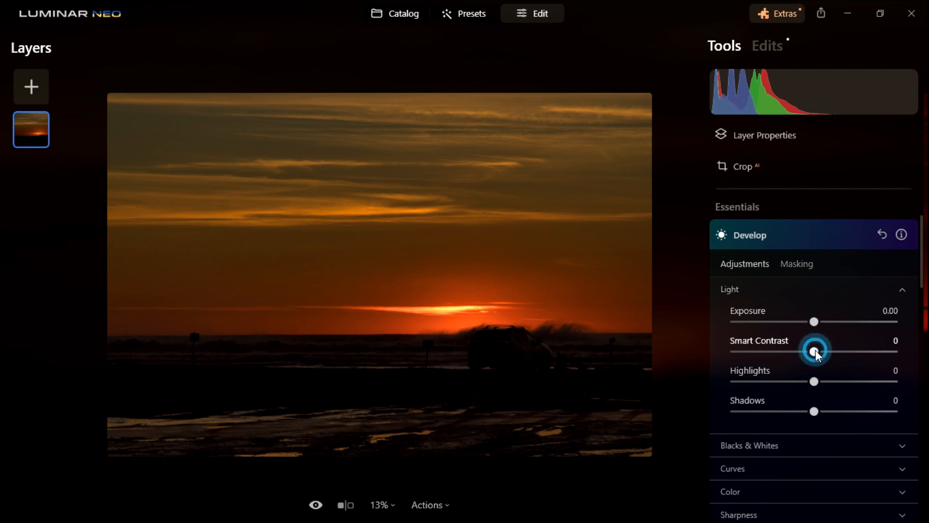
Set the masked sky's Smart Contrast to 52.
drag(815, 350, 875, 344)
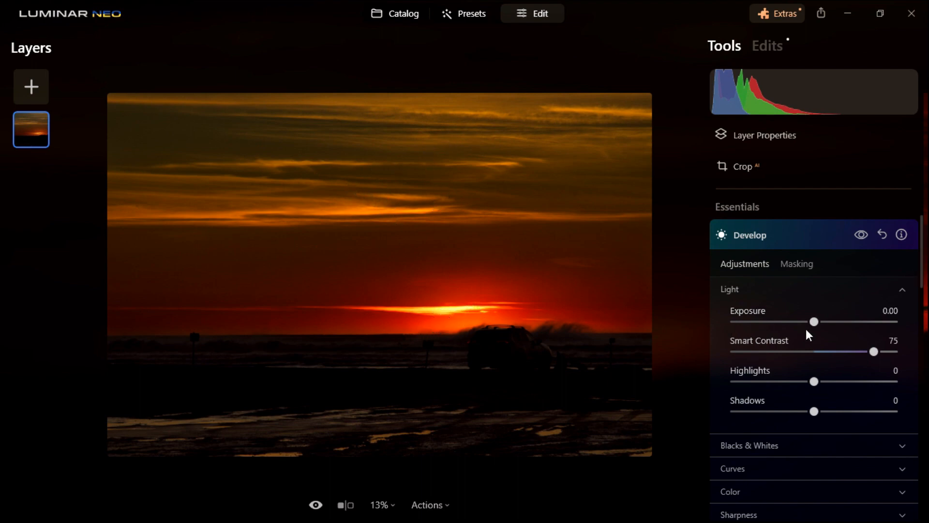
drag(878, 350, 857, 349)
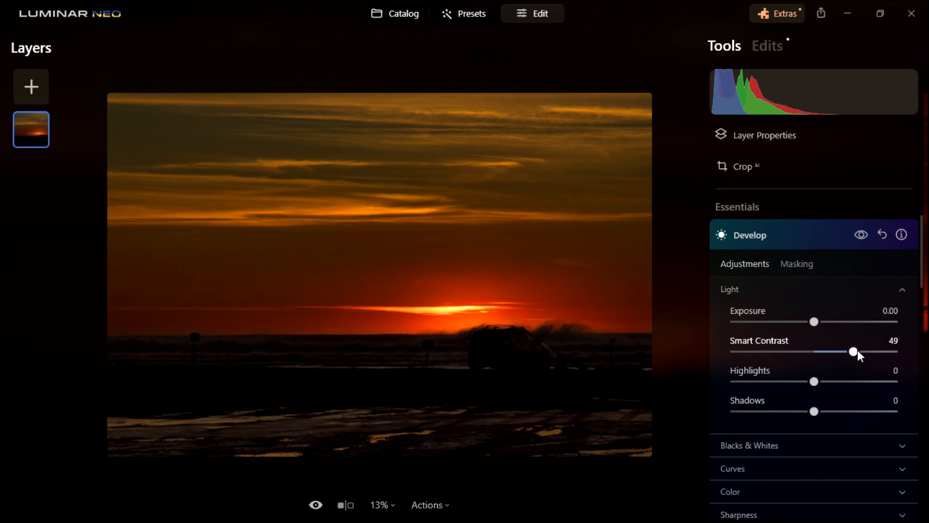
drag(857, 350, 859, 349)
drag(861, 350, 860, 350)
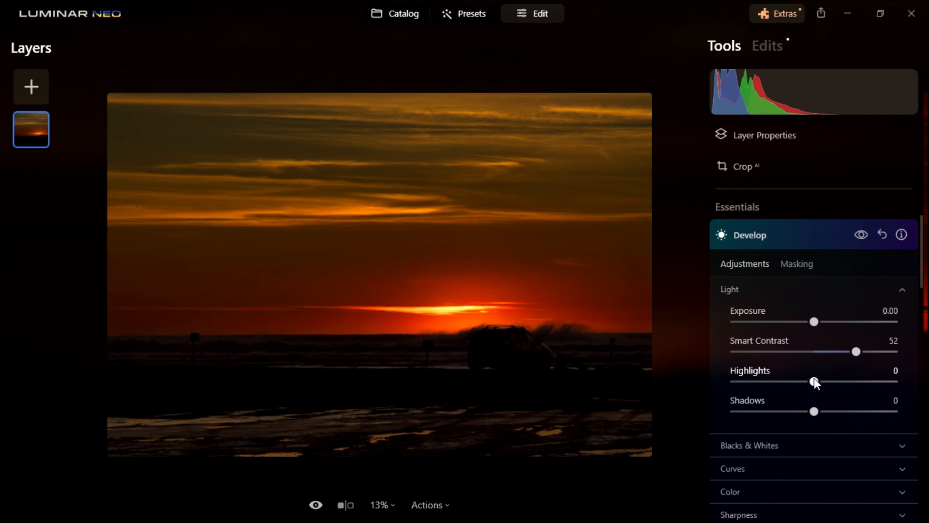
Set the masked sky's Highlights to -49 and Shadows to 15.
drag(814, 381, 776, 381)
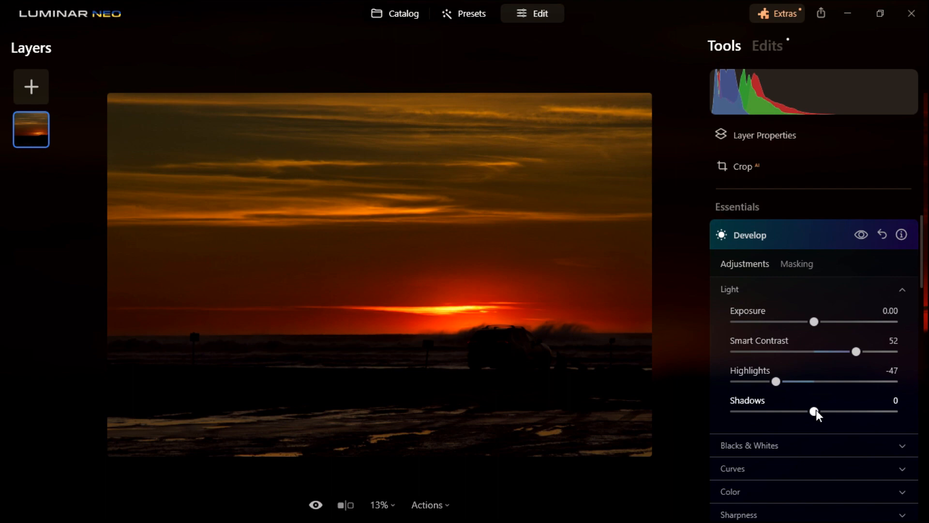
drag(815, 410, 893, 404)
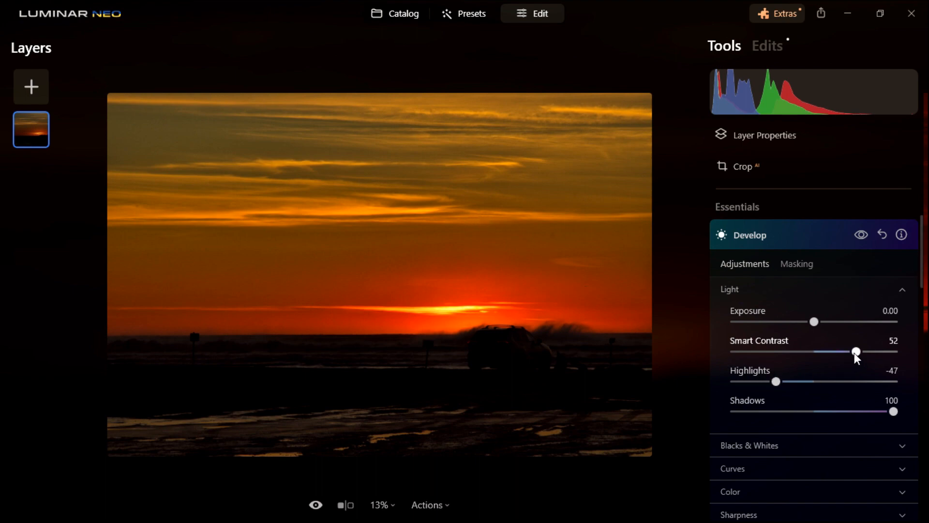
mouse_move(777, 382)
mouse_down()
mouse_move(847, 382)
mouse_move(776, 382)
mouse_up()
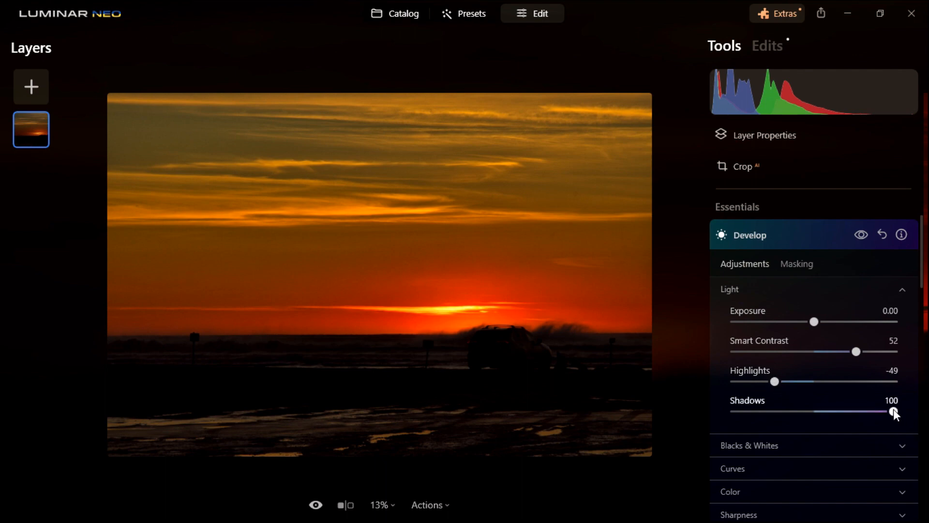
drag(886, 411, 826, 424)
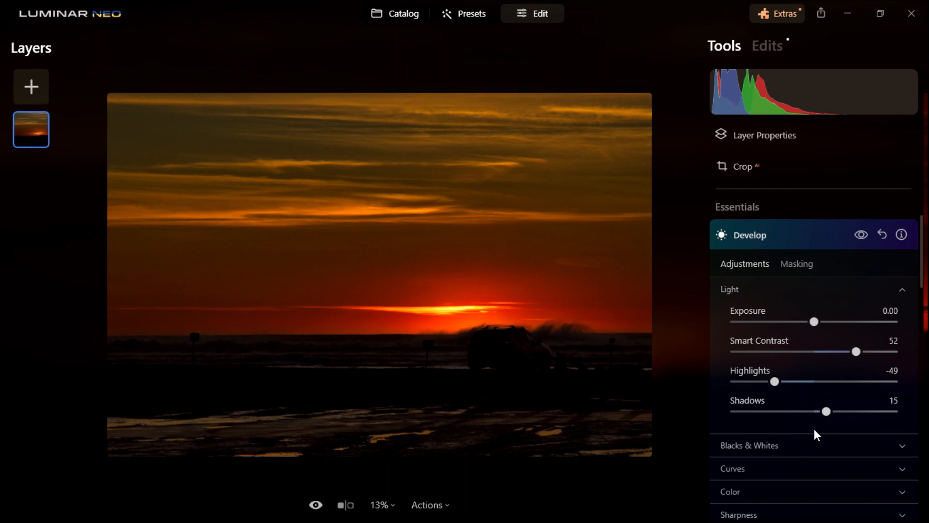
Expand the Develop color settings, try a Saturation of 10 on the masked sky, and reset it to 0.
scroll(812, 429, down, 5)
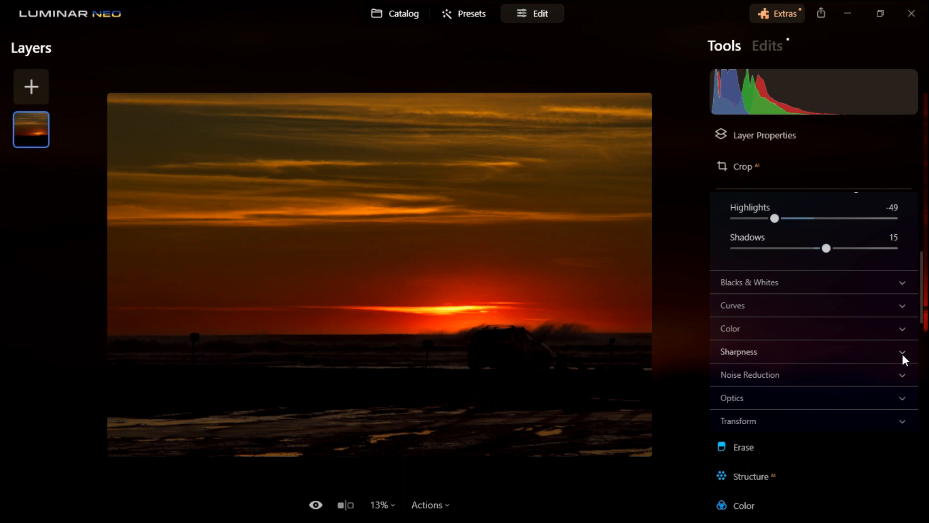
click(899, 328)
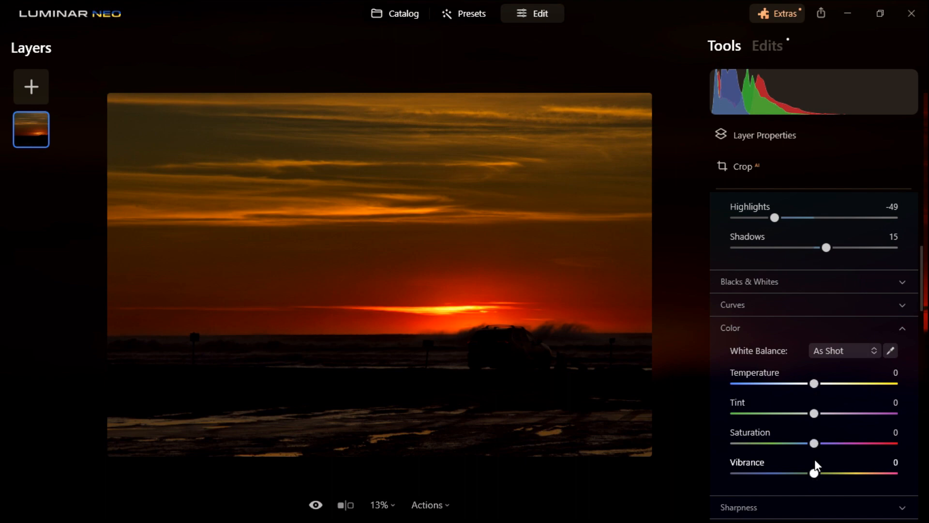
mouse_move(814, 440)
mouse_down()
mouse_move(892, 442)
mouse_move(768, 453)
mouse_move(870, 441)
mouse_move(822, 444)
mouse_up()
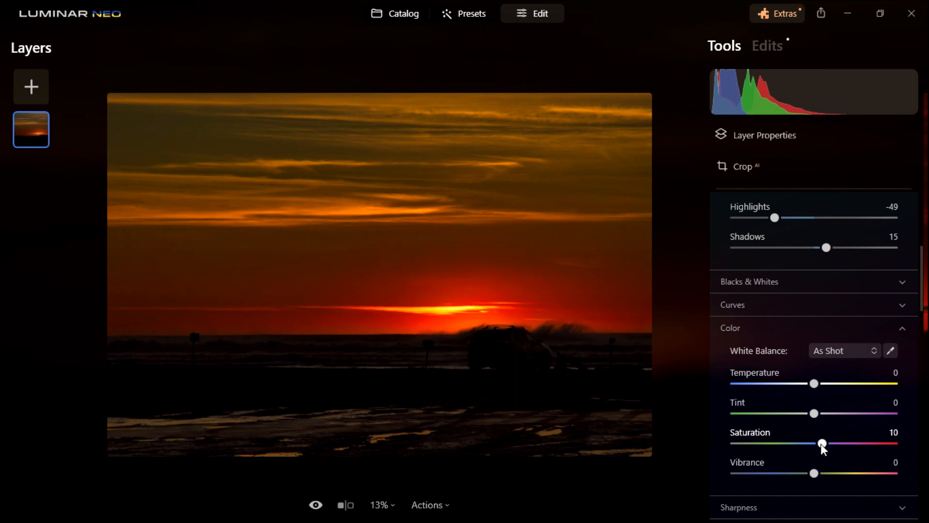
double_click(821, 443)
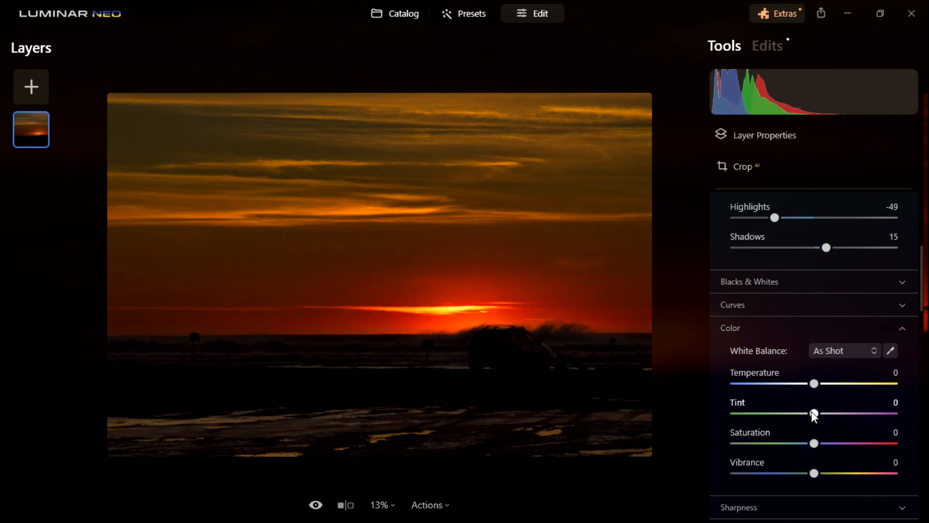
Try a strong magenta Tint of 94 on the masked sky and set it to -18.
drag(816, 410, 869, 408)
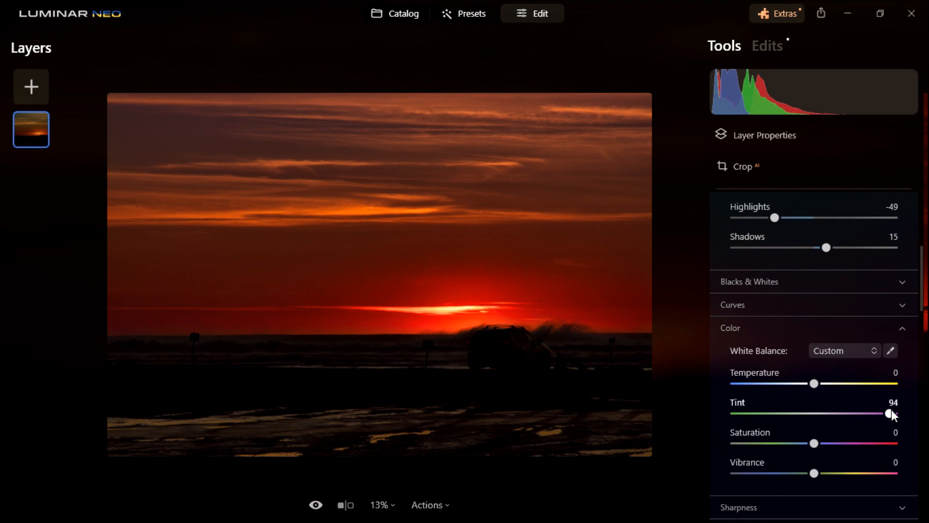
drag(892, 410, 800, 416)
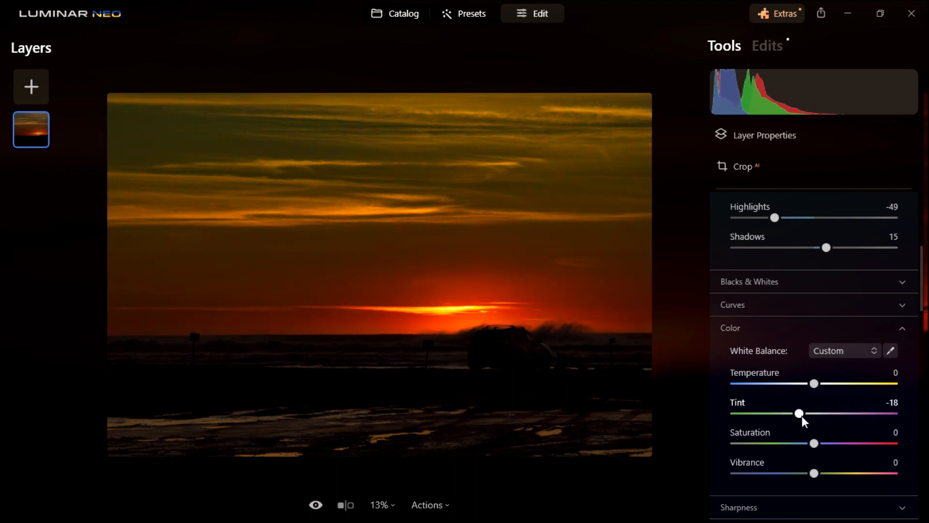
Set the masked sky's white balance to Tint 0 and Temperature -17, with Vibrance at -5.
double_click(799, 412)
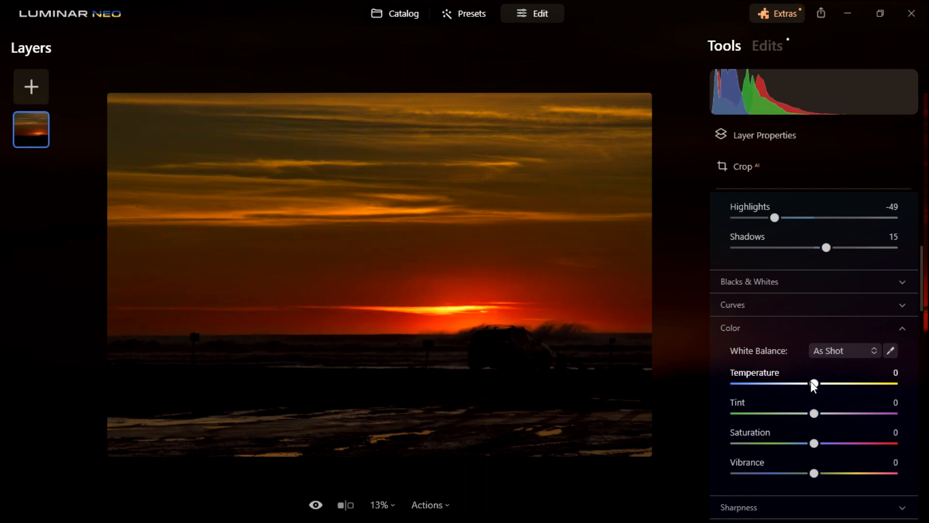
mouse_move(815, 382)
mouse_down()
mouse_move(847, 381)
mouse_move(754, 391)
mouse_move(825, 386)
mouse_move(803, 382)
mouse_up()
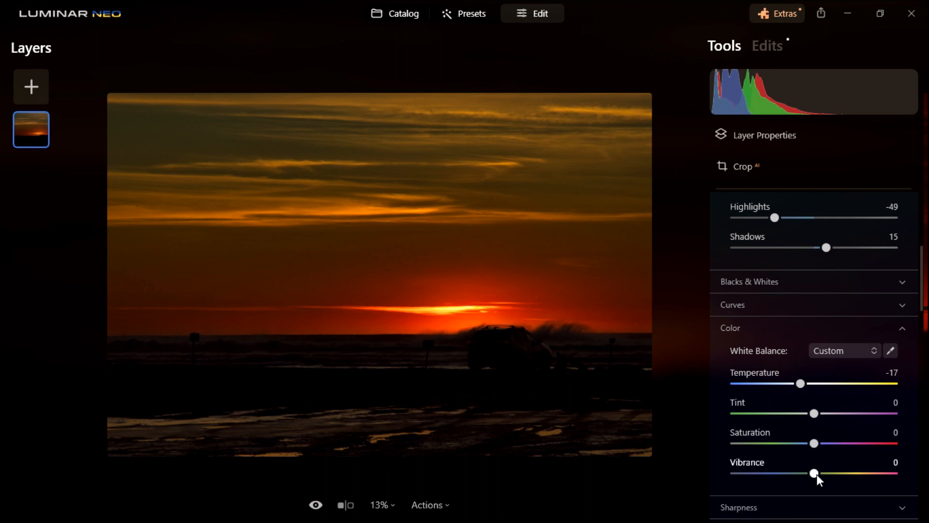
drag(816, 474, 803, 489)
drag(803, 489, 811, 485)
Expand the Develop sharpness settings and set the masked sky's Sharpen to 63.
scroll(748, 339, down, 5)
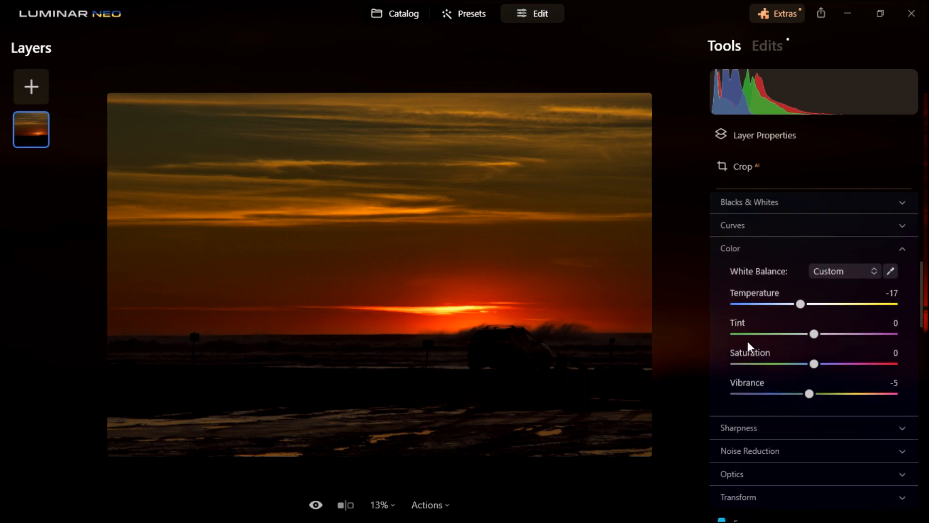
click(902, 345)
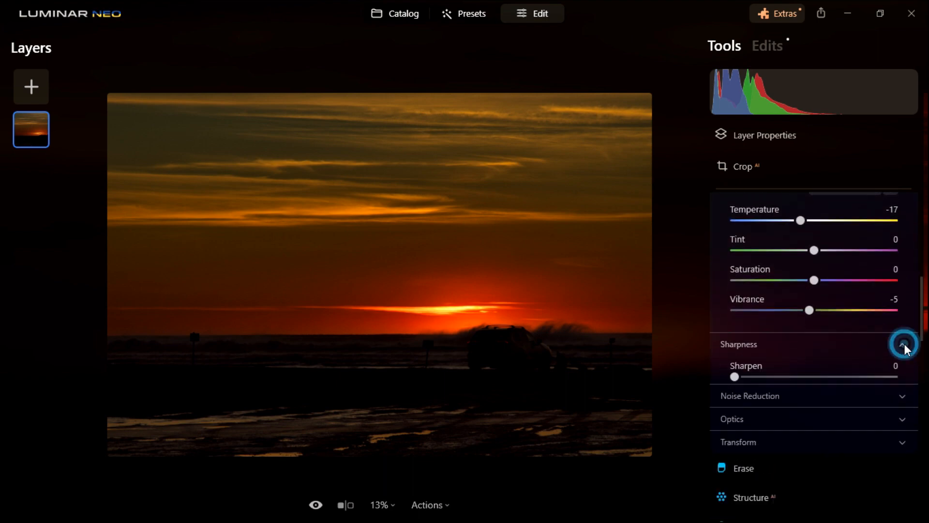
drag(734, 379, 836, 386)
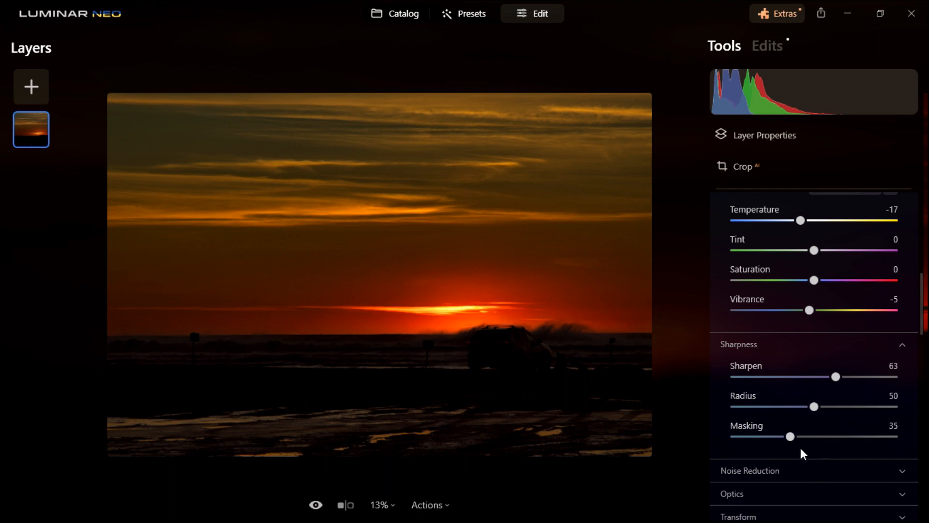
scroll(800, 448, down, 2)
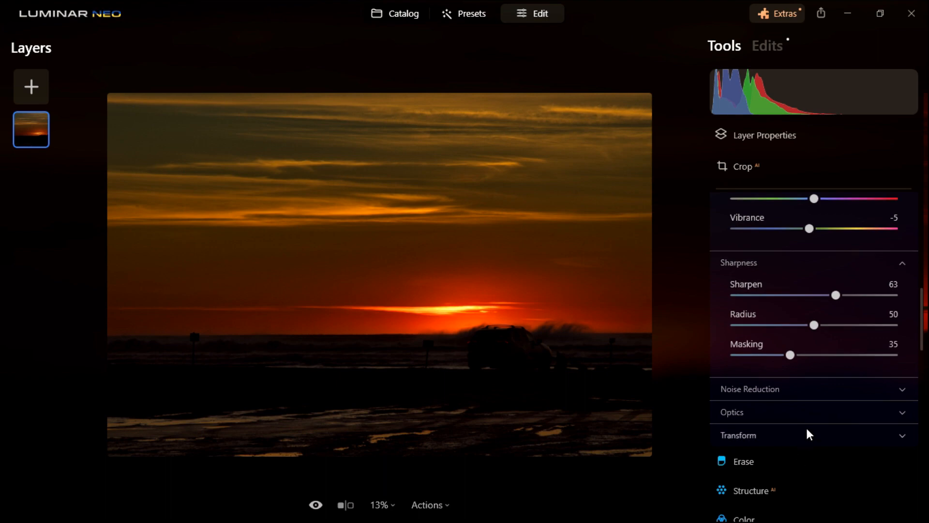
Close the sky's Develop edit and open a fresh one, trying an Exposure of -0.77 and resetting it to 0.
scroll(805, 425, up, 10)
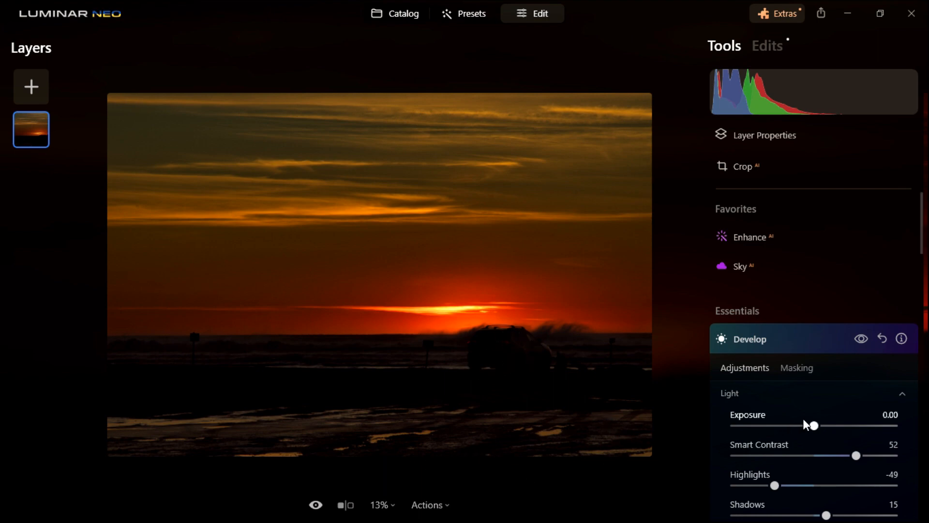
click(755, 339)
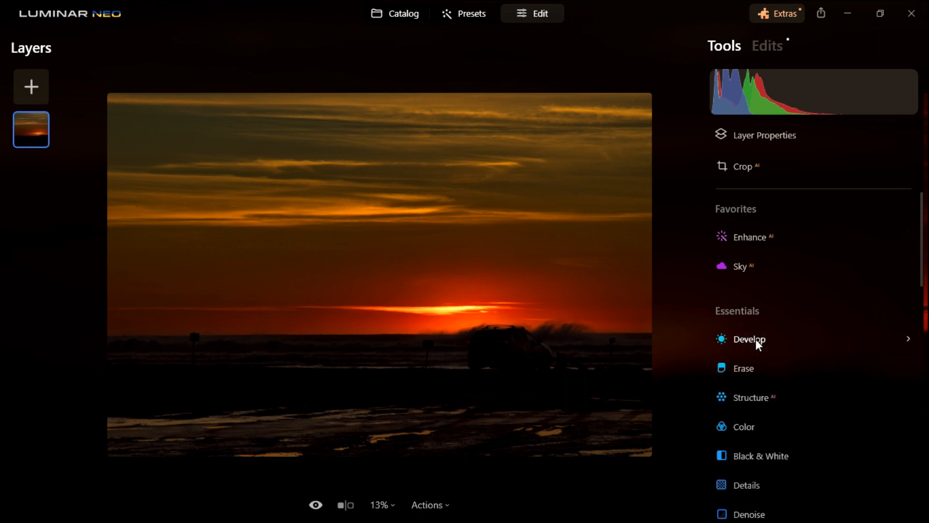
click(755, 339)
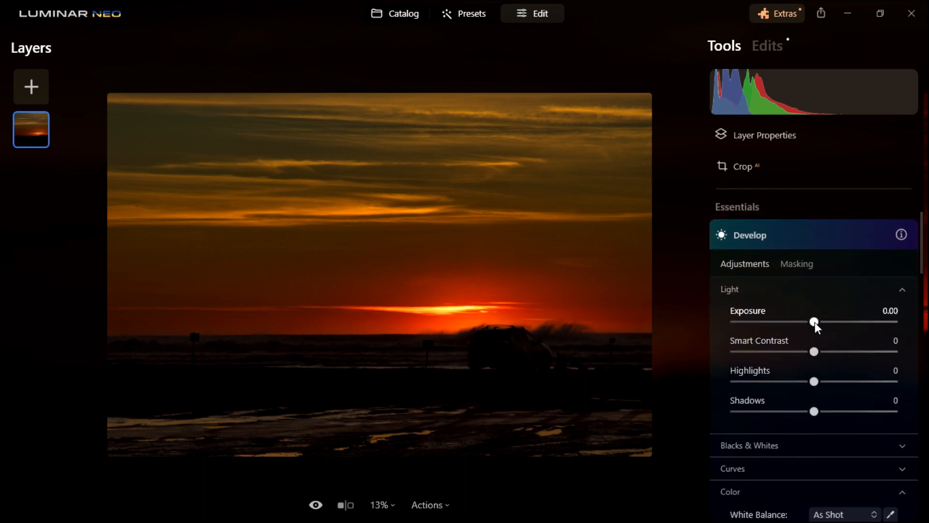
mouse_move(814, 321)
mouse_down()
mouse_move(888, 321)
mouse_move(728, 353)
mouse_move(803, 334)
mouse_up()
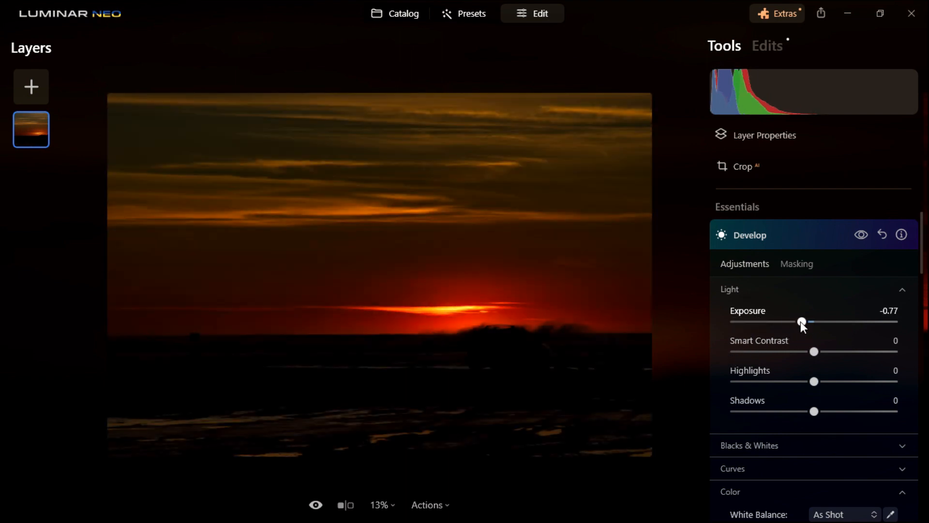
double_click(801, 321)
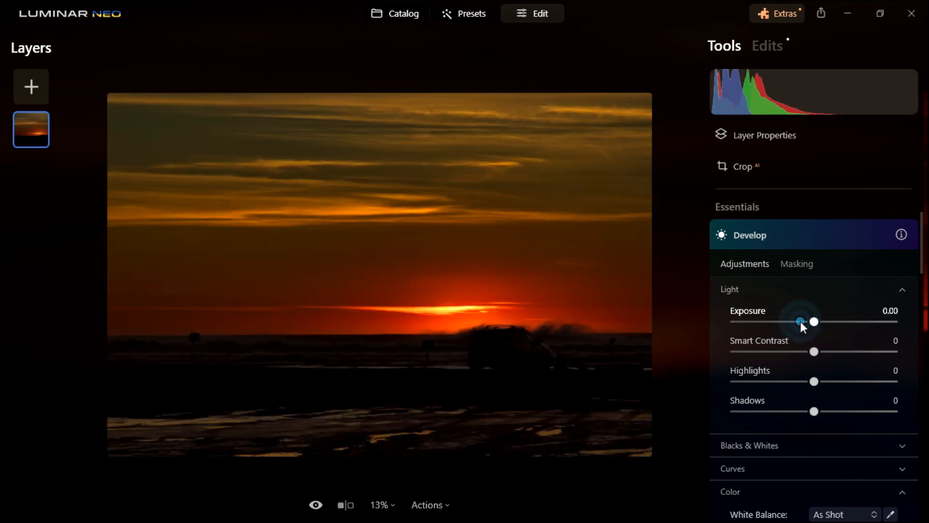
Choose Brush masking for the new Develop edit and start painting over the car's body at brush size 46.
click(800, 263)
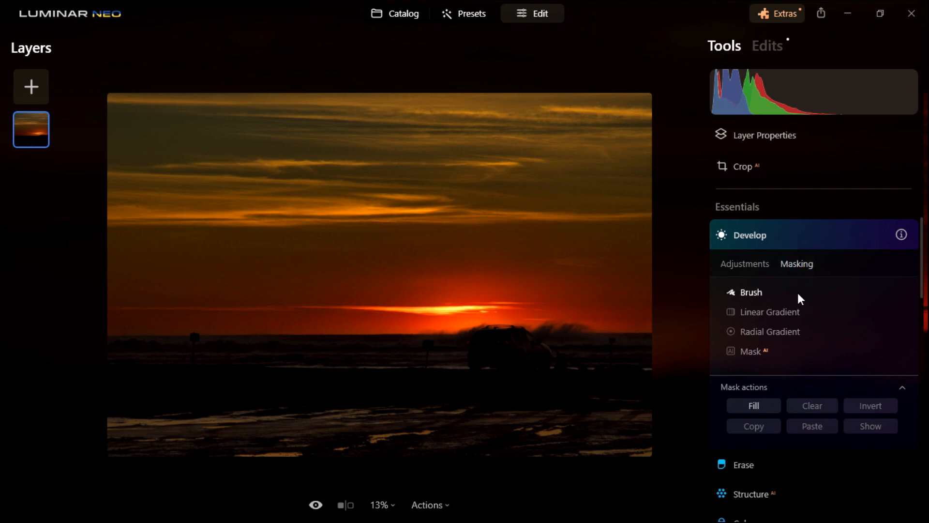
click(749, 291)
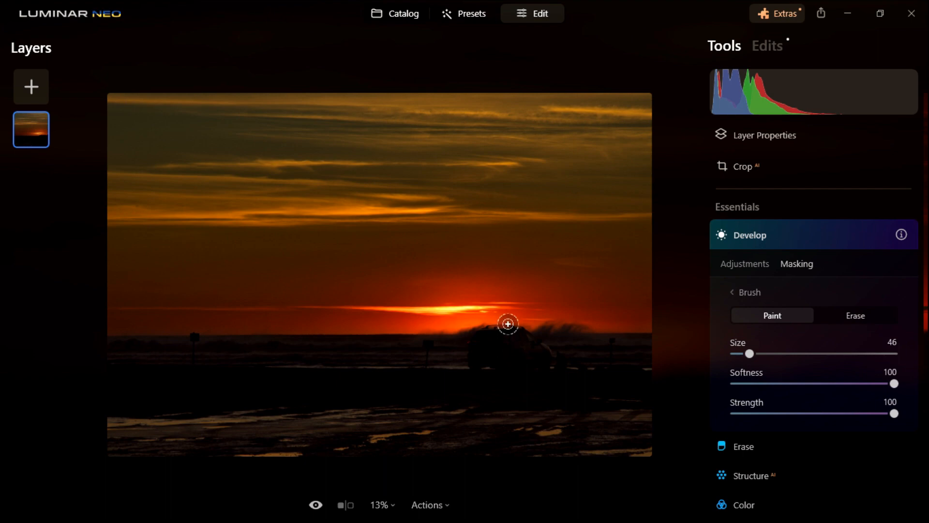
scroll(499, 333, up, 2)
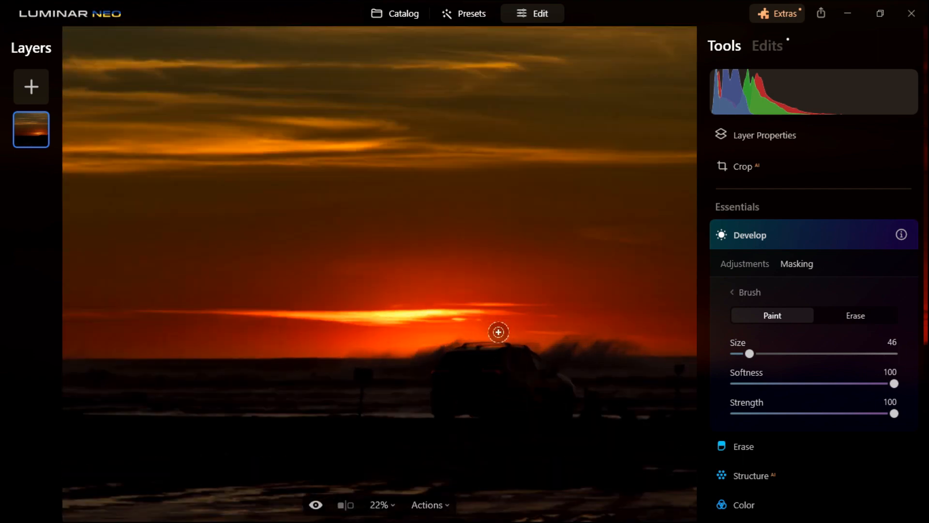
scroll(498, 337, down, 2)
scroll(498, 339, up, 2)
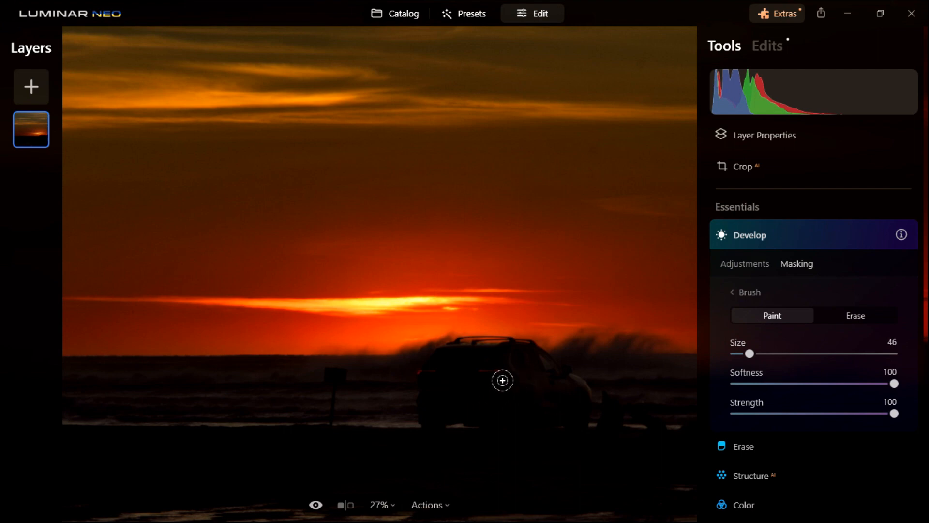
key(space)
drag(504, 380, 504, 379)
drag(421, 252, 366, 154)
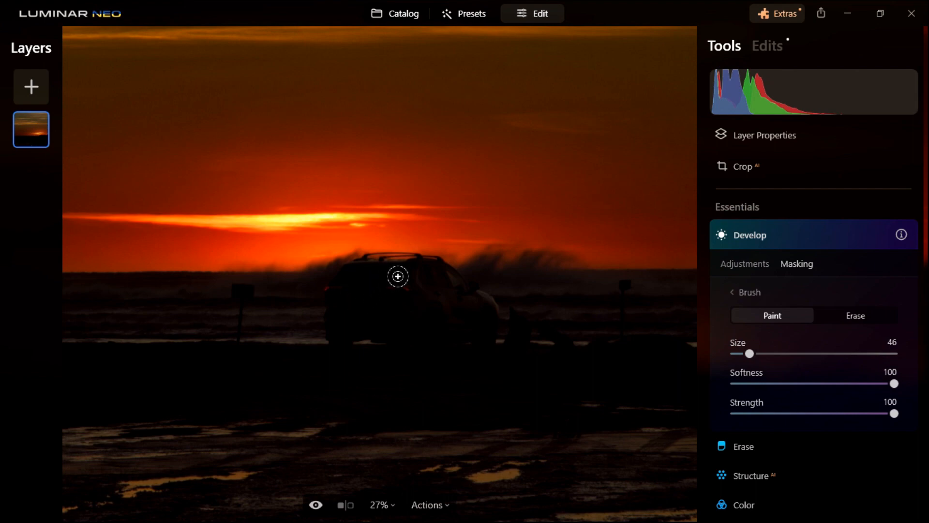
mouse_move(398, 276)
mouse_down()
mouse_move(372, 277)
mouse_move(423, 275)
mouse_move(474, 309)
mouse_move(359, 306)
mouse_move(351, 280)
mouse_move(363, 277)
mouse_move(353, 277)
mouse_move(339, 316)
mouse_move(360, 289)
mouse_move(384, 283)
mouse_move(429, 301)
mouse_move(371, 313)
mouse_up()
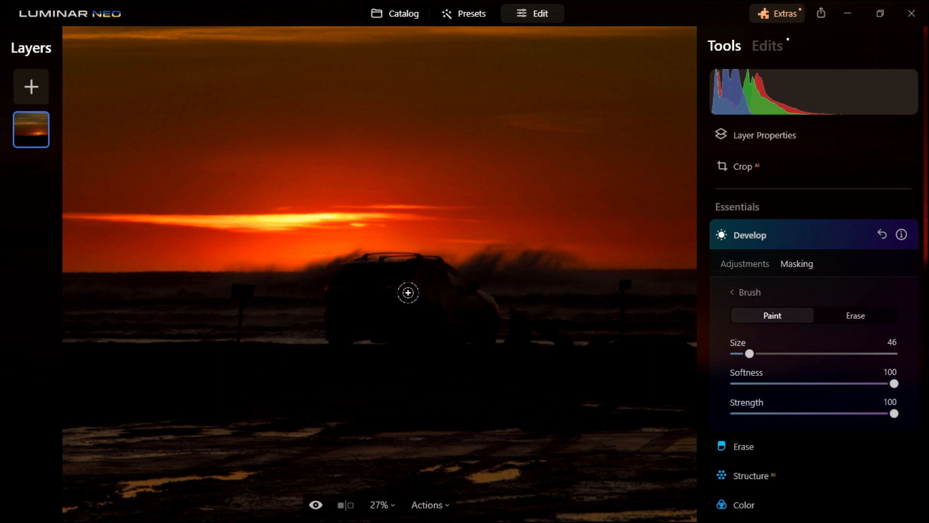
Reduce the brush size to 22 and paint the mask over the rest of the car's body and wheels.
scroll(408, 291, down, 2)
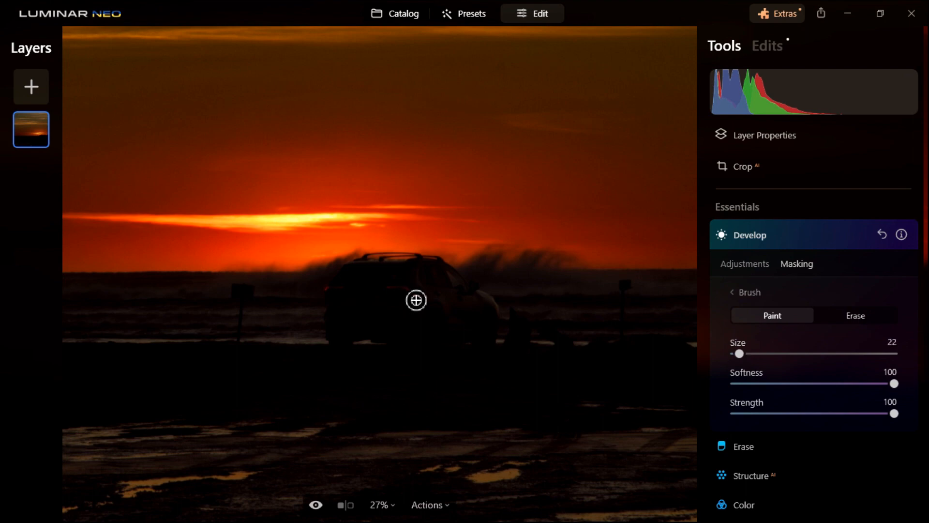
mouse_move(408, 301)
mouse_down()
mouse_move(392, 304)
mouse_move(363, 269)
mouse_move(342, 286)
mouse_move(350, 272)
mouse_move(437, 270)
mouse_move(488, 309)
mouse_move(489, 344)
mouse_move(481, 332)
mouse_move(426, 338)
mouse_move(430, 345)
mouse_move(396, 334)
mouse_move(460, 325)
mouse_move(421, 318)
mouse_move(402, 332)
mouse_move(345, 338)
mouse_up()
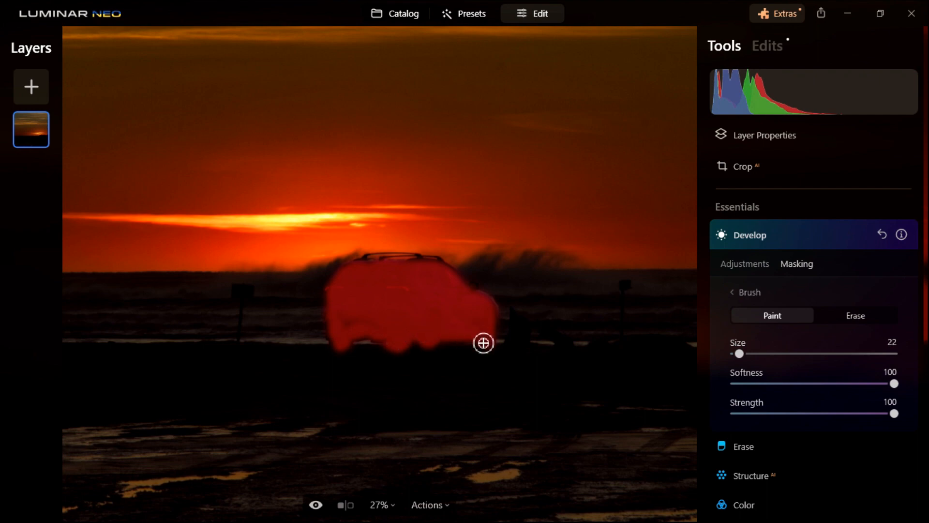
mouse_move(483, 342)
mouse_down()
mouse_move(482, 303)
mouse_move(492, 319)
mouse_move(467, 309)
mouse_up()
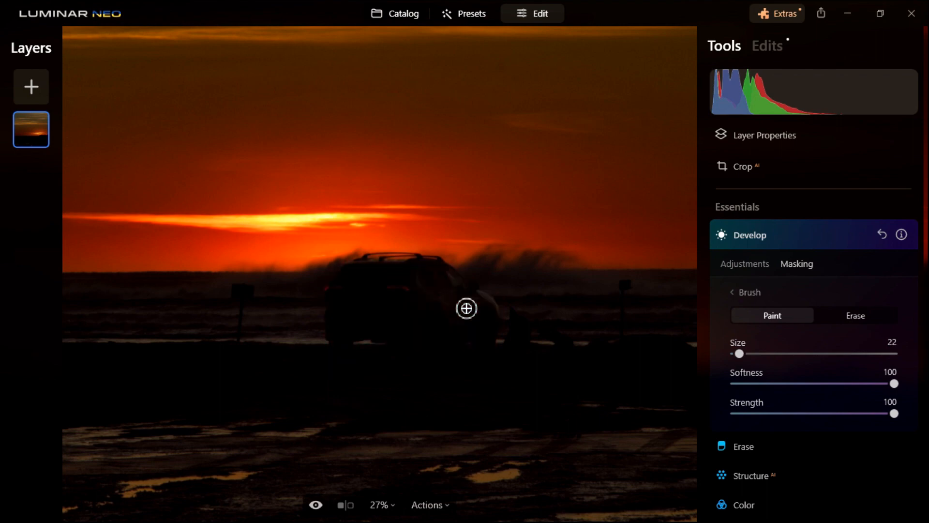
Reduce the brush size to 10 and extend the mask along the car's edges, hood and roof rack.
key([)
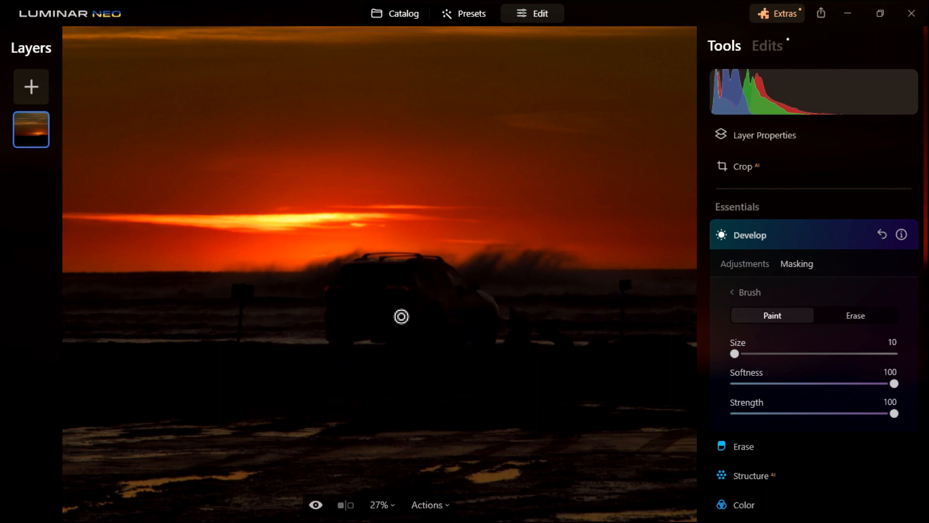
drag(440, 267, 443, 275)
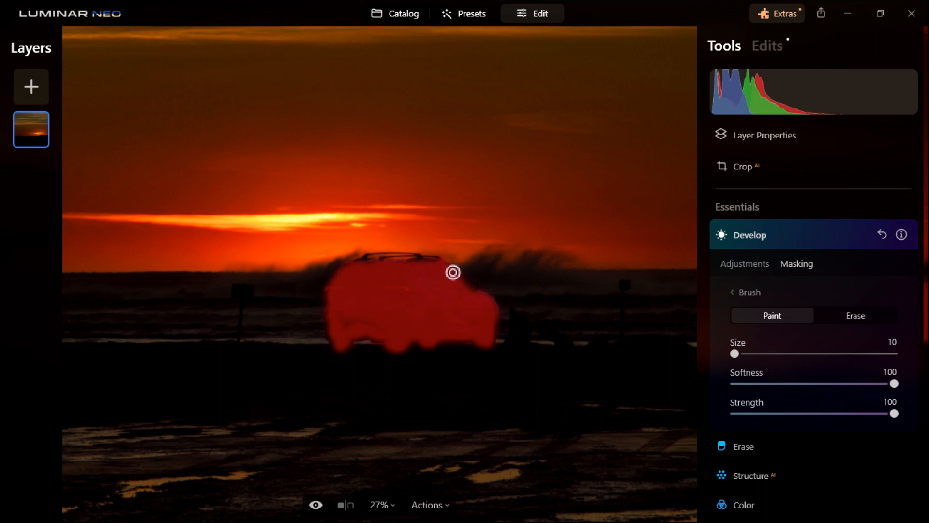
drag(453, 272, 473, 292)
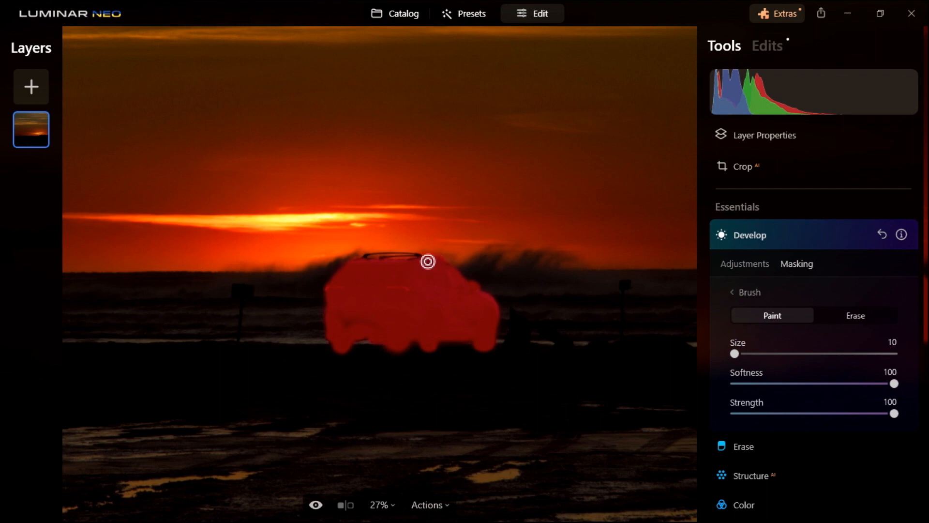
drag(416, 259, 375, 260)
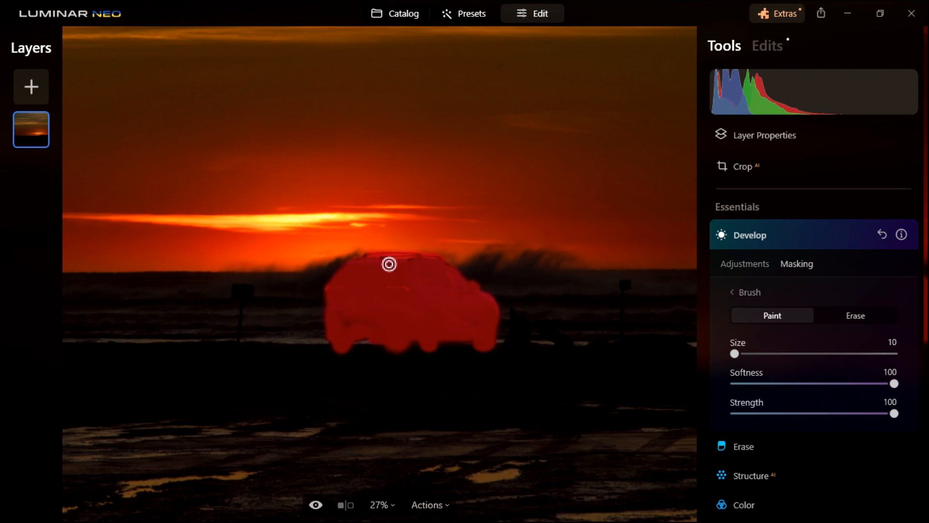
drag(423, 256, 414, 267)
Switch the brush to Erase and remove the mask from the sky gap between the car's roof and roof rack.
click(866, 314)
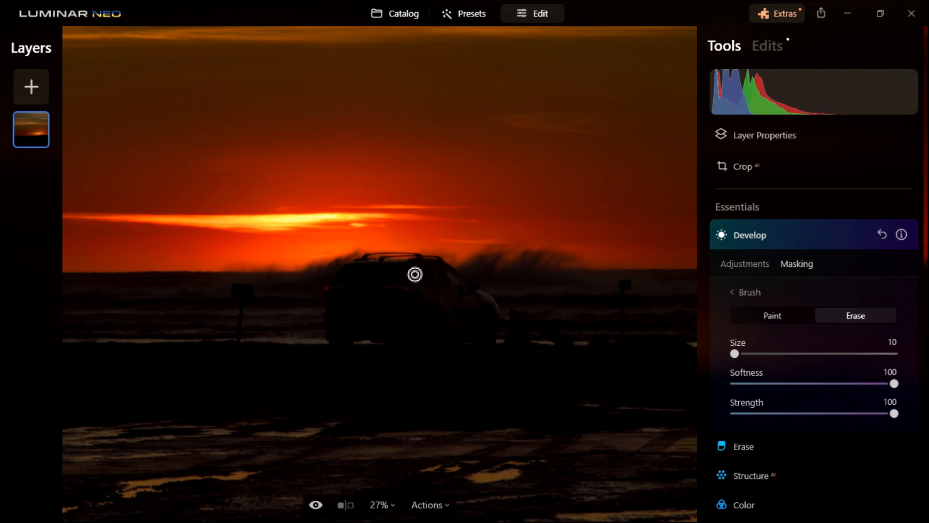
scroll(409, 281, up, 3)
scroll(410, 281, up, 2)
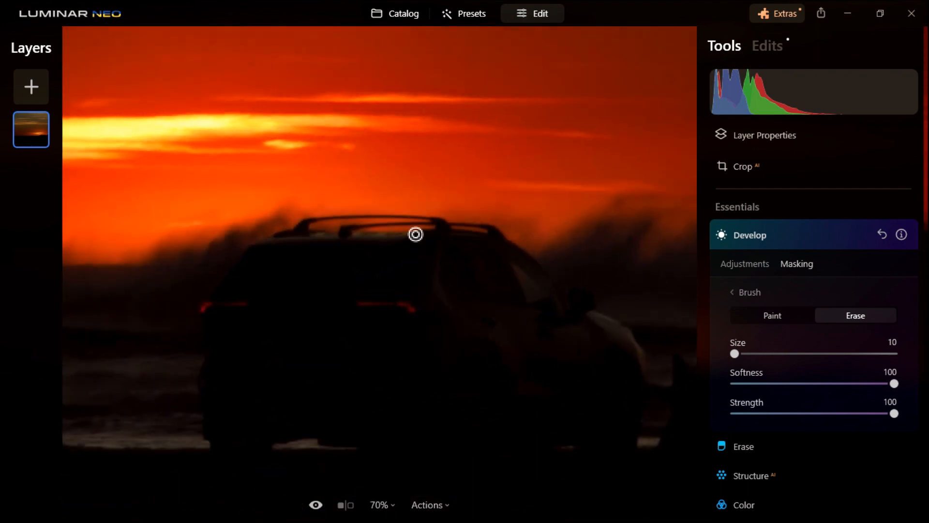
scroll(431, 235, up, 2)
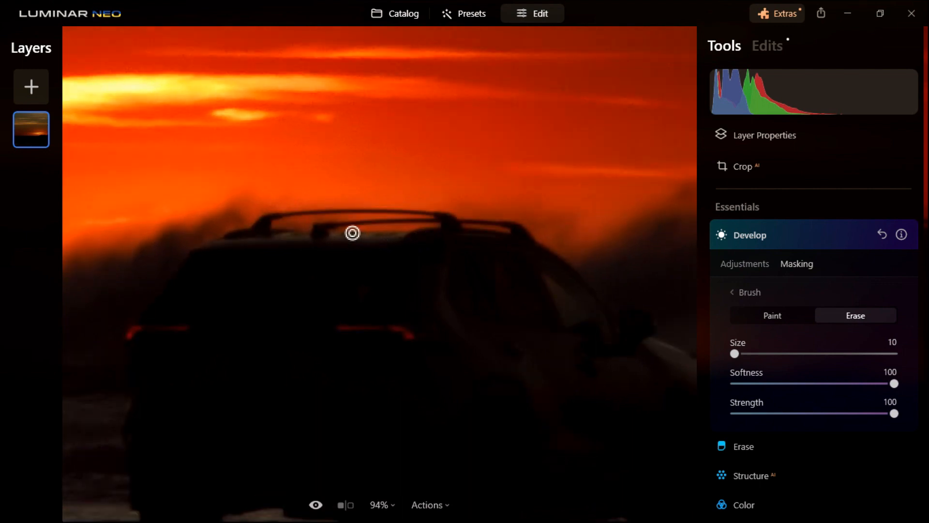
drag(342, 237, 401, 232)
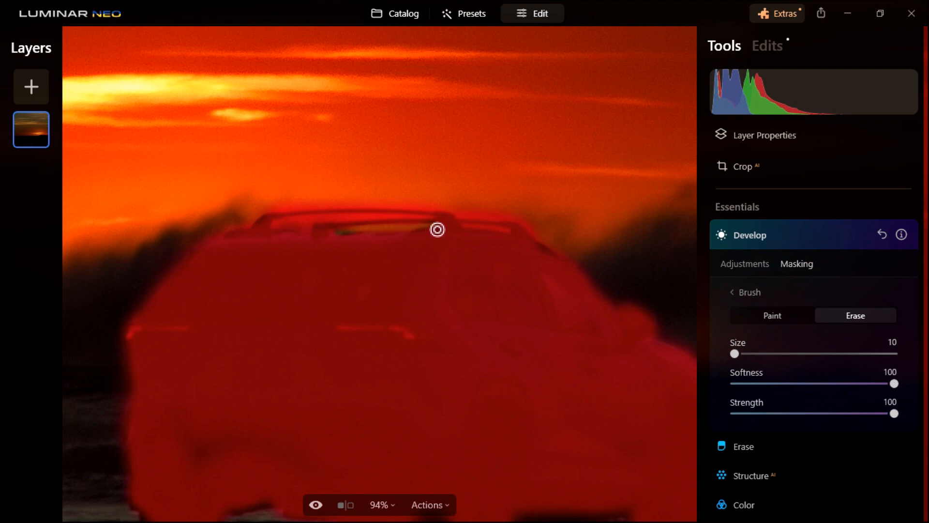
mouse_move(437, 230)
mouse_down()
mouse_move(282, 231)
mouse_move(413, 220)
mouse_move(425, 233)
mouse_move(414, 222)
mouse_move(445, 224)
mouse_move(416, 221)
mouse_up()
Refine the roof-rack mask by erasing the remaining gaps along the rails, then painting back over the rack and roof edge.
scroll(413, 217, up, 5)
scroll(417, 221, down, 1)
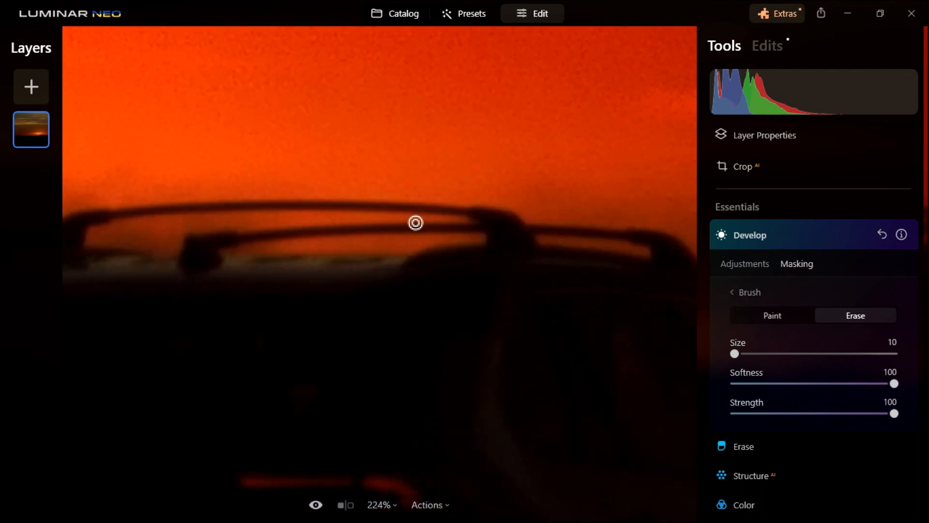
scroll(415, 222, down, 1)
mouse_move(409, 222)
mouse_down()
mouse_move(433, 222)
mouse_move(296, 222)
mouse_move(236, 228)
mouse_move(239, 241)
mouse_move(189, 234)
mouse_move(221, 227)
mouse_up()
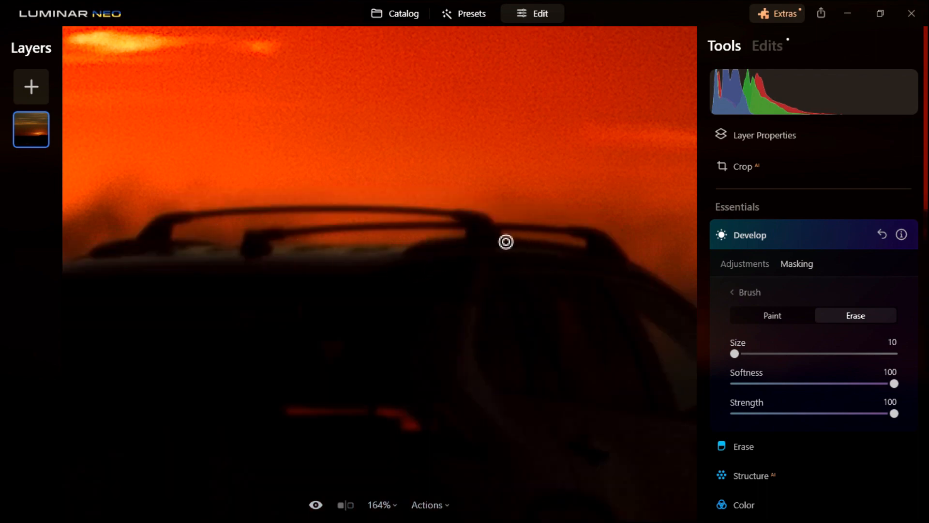
drag(504, 239, 600, 252)
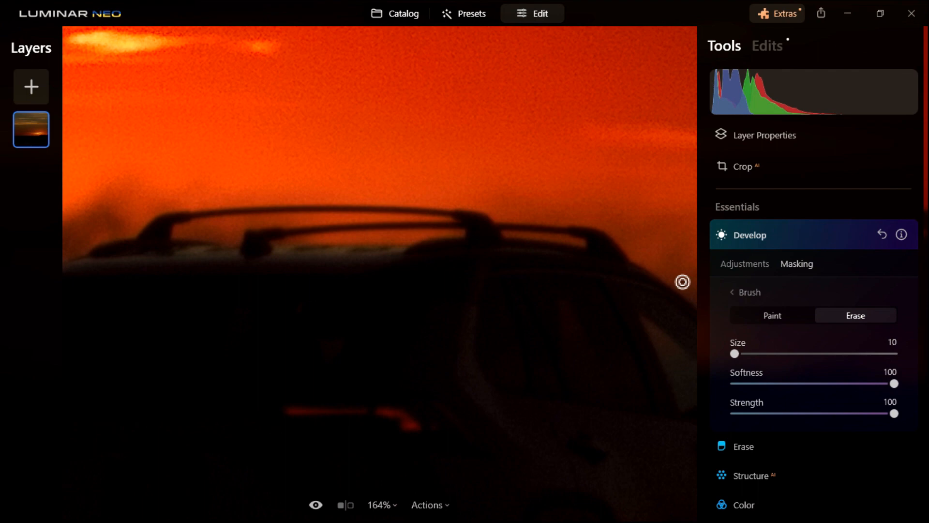
click(767, 315)
mouse_move(504, 249)
mouse_down()
mouse_move(483, 232)
mouse_move(439, 229)
mouse_move(287, 235)
mouse_up()
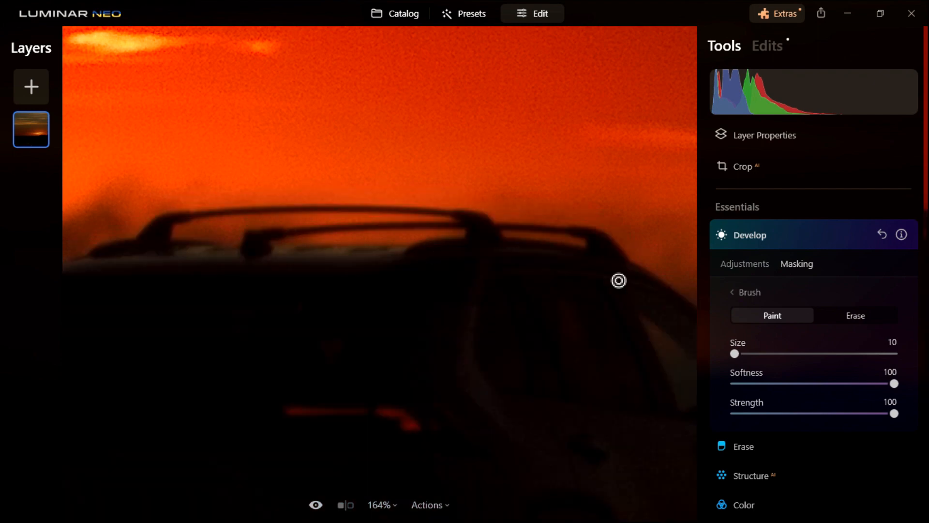
Darken the masked car to a silhouette with Exposure -5.00 and Smart Contrast -28.
scroll(408, 363, down, 3)
scroll(408, 363, down, 5)
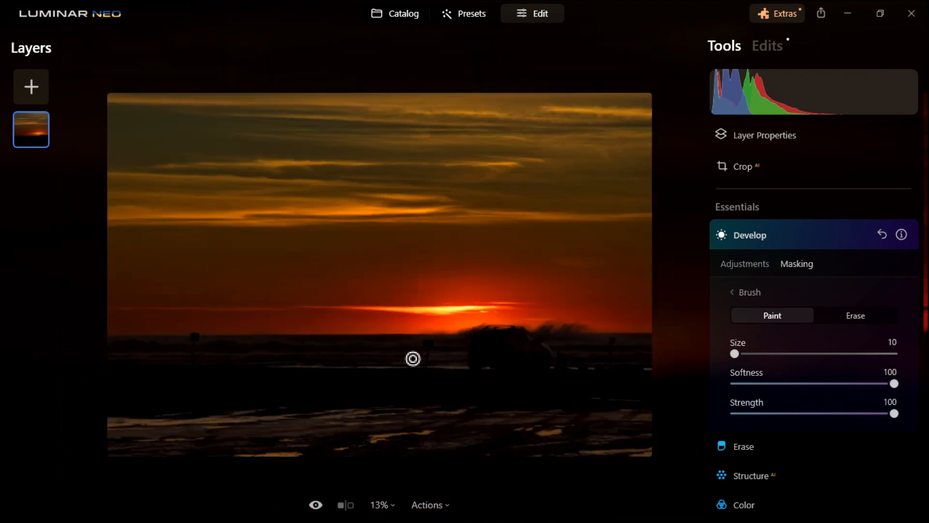
click(745, 265)
drag(812, 320, 732, 330)
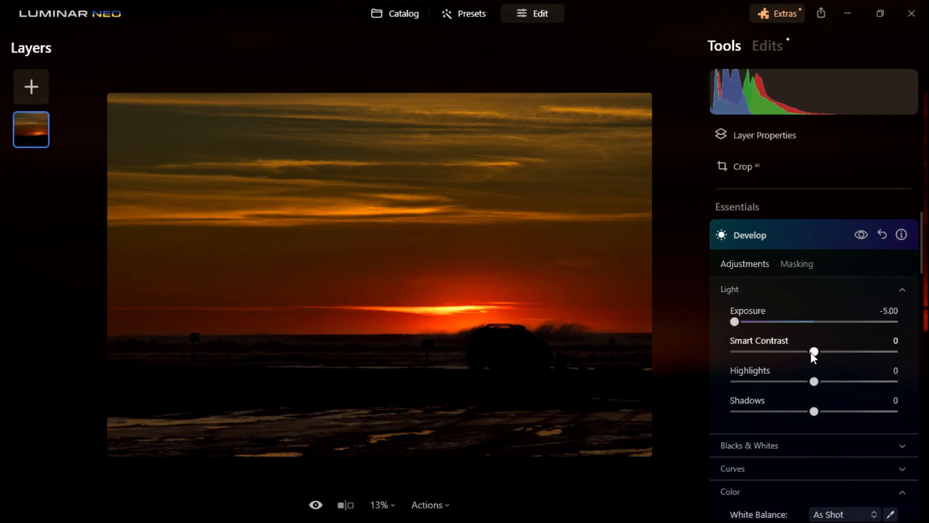
drag(811, 352, 791, 353)
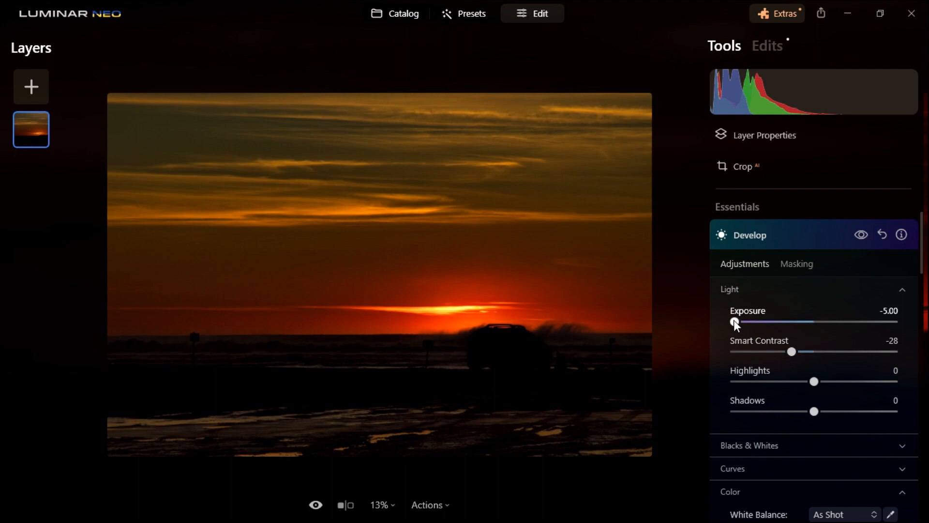
Set the masked car's Smart Contrast to 100, Highlights to -1 and Shadows to -100, with Exposure at -5.00.
drag(734, 321, 835, 323)
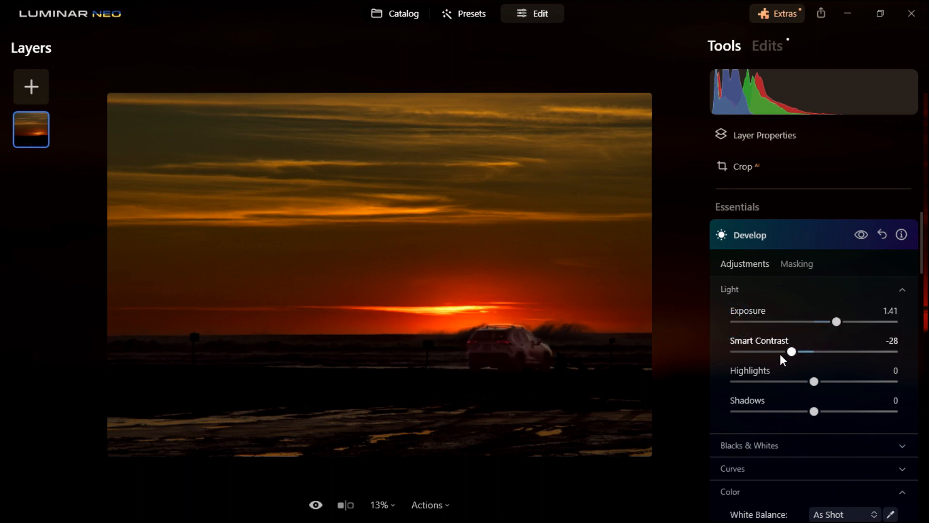
drag(790, 352, 865, 355)
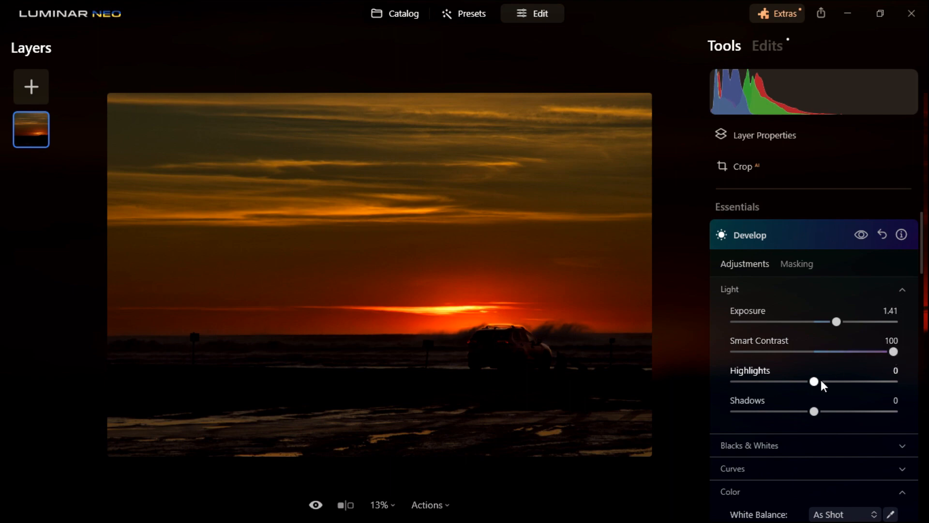
drag(814, 382, 721, 418)
click(813, 410)
drag(840, 322, 727, 329)
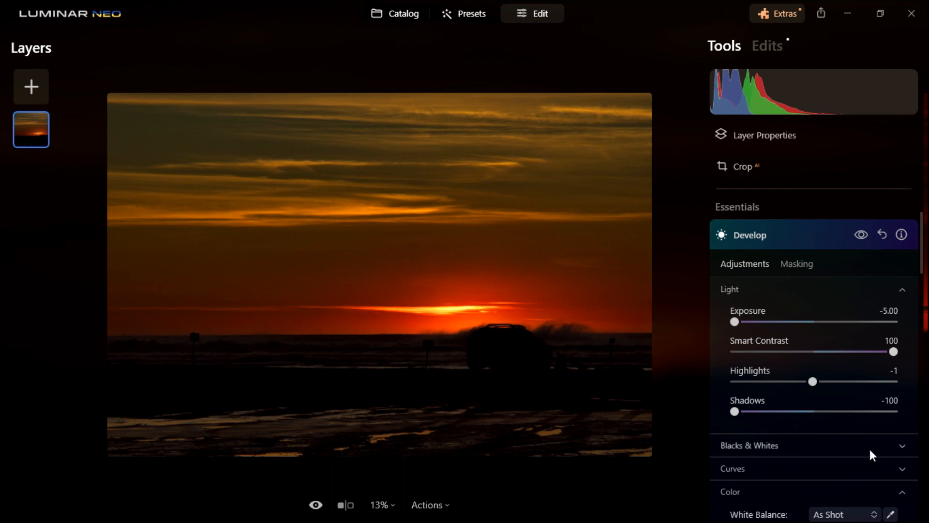
Set the masked car's Whites to 15 and Blacks to -87 with Exposure at -5.00, and close the Develop tool.
scroll(851, 443, down, 3)
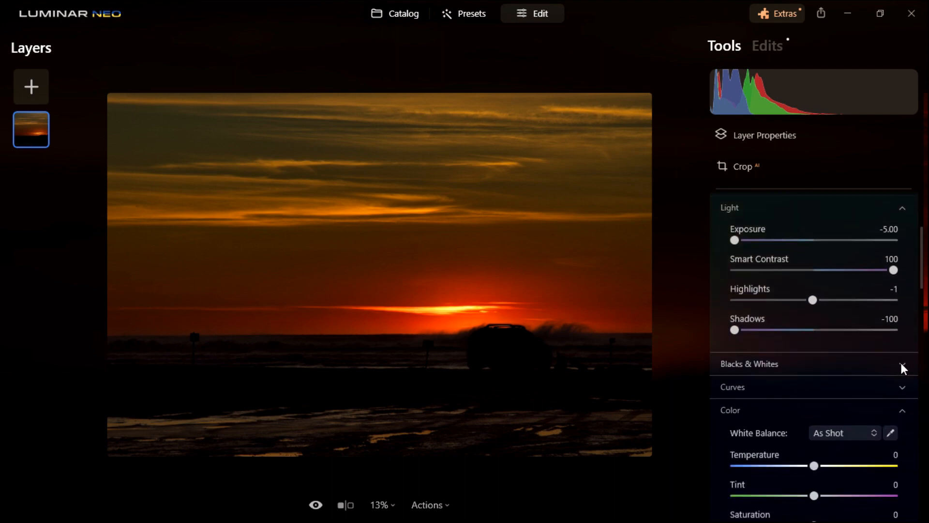
click(900, 363)
drag(813, 426, 763, 426)
drag(740, 240, 890, 238)
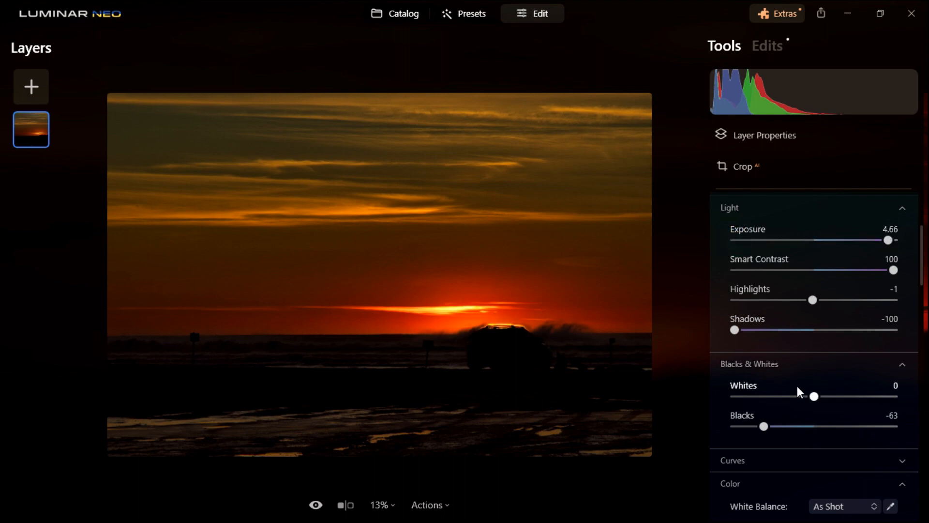
drag(762, 427, 741, 426)
mouse_move(813, 395)
mouse_down()
mouse_move(883, 396)
mouse_move(827, 405)
mouse_up()
drag(889, 241, 734, 239)
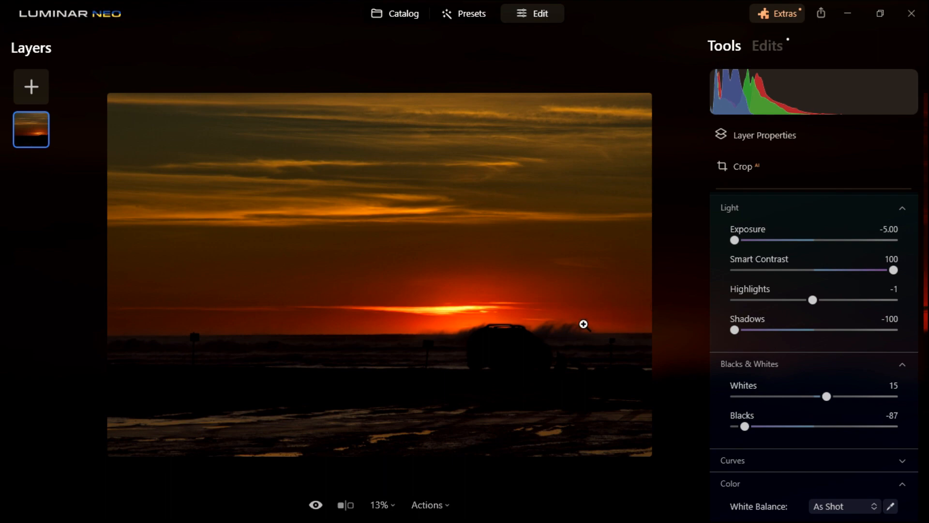
click(464, 286)
click(462, 307)
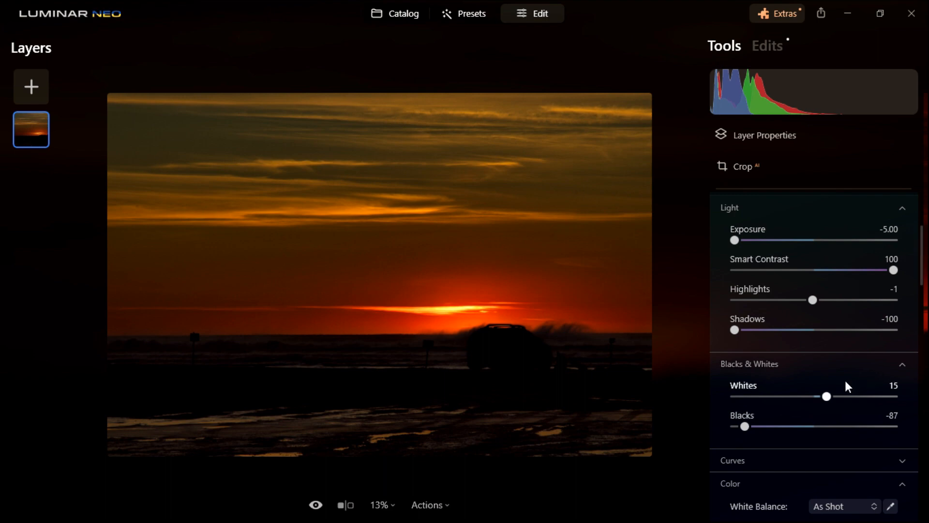
scroll(842, 367, up, 4)
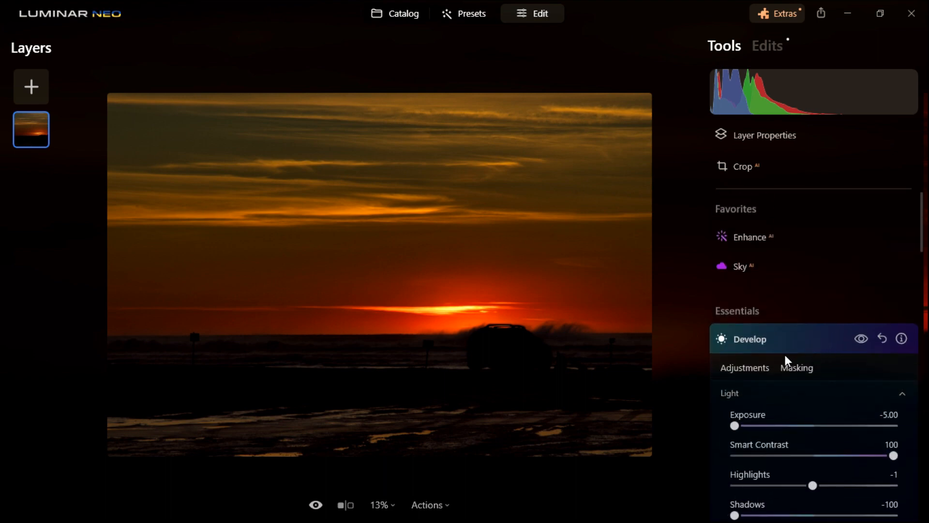
click(753, 338)
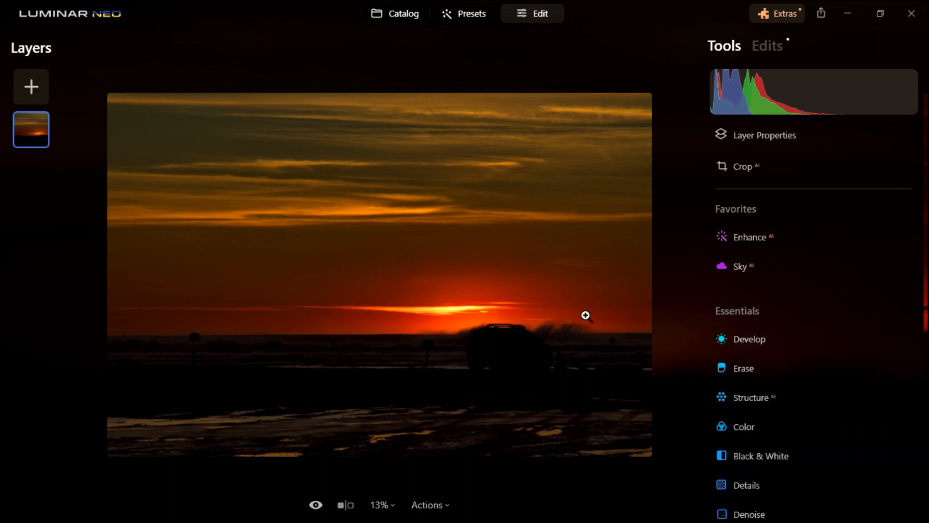
Remove the dust spots from the photo with the Erase tool's automatic object removal.
scroll(570, 254, up, 2)
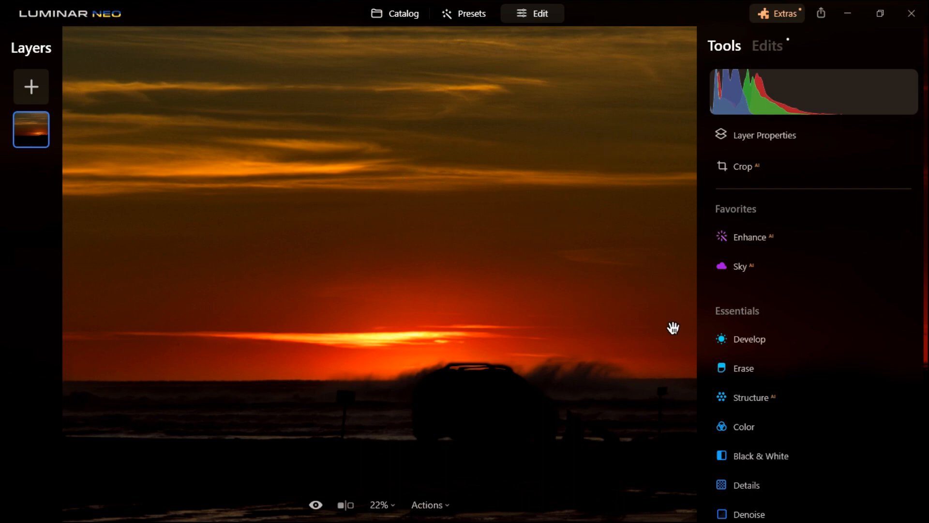
scroll(629, 350, down, 1)
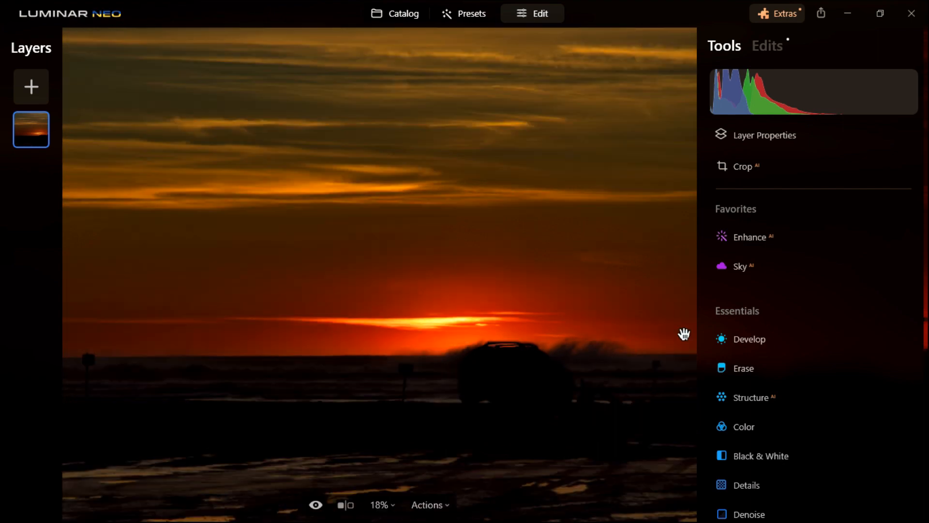
scroll(588, 325, down, 1)
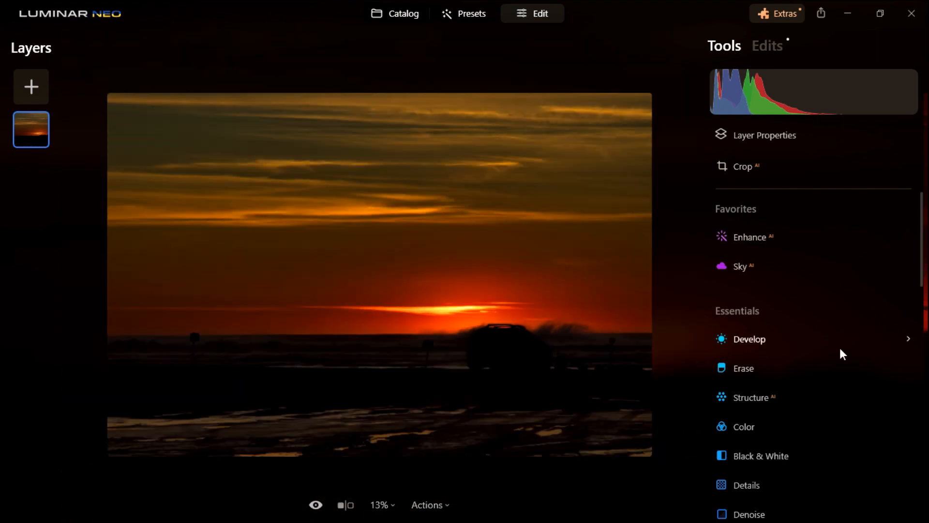
click(743, 368)
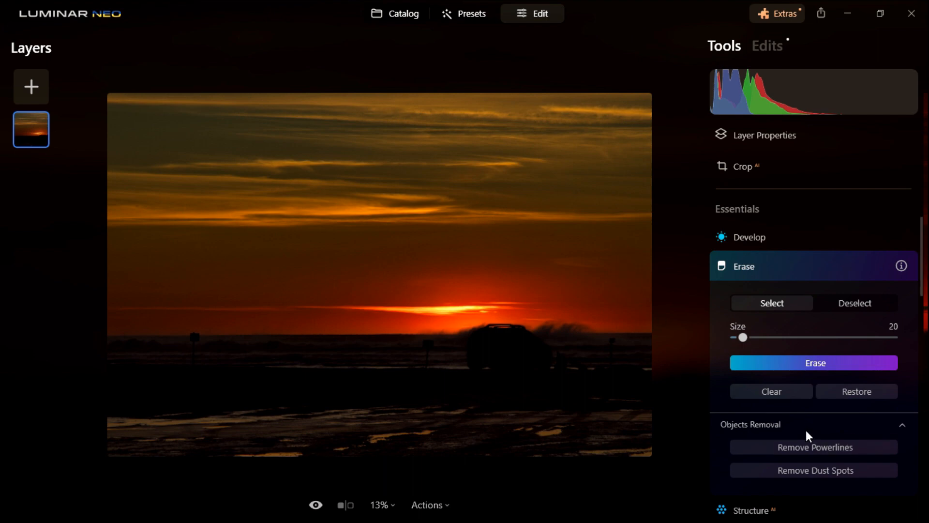
click(813, 469)
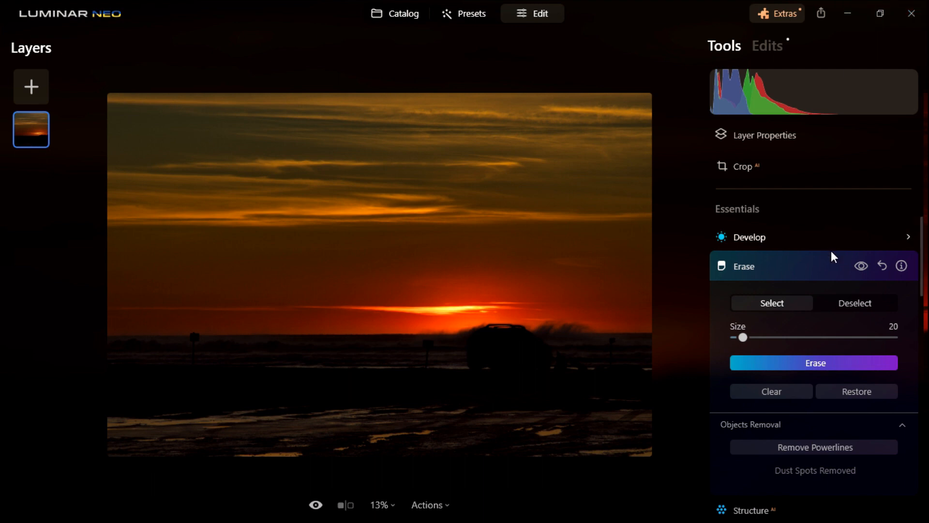
Compare the photo with and without the dust-spot removal by toggling the Erase preview, and close the Erase tool.
click(863, 266)
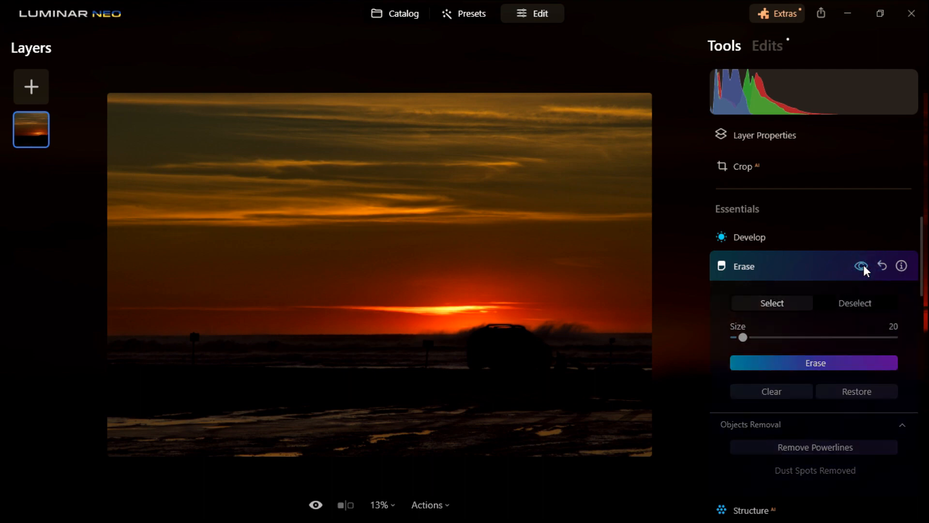
click(862, 266)
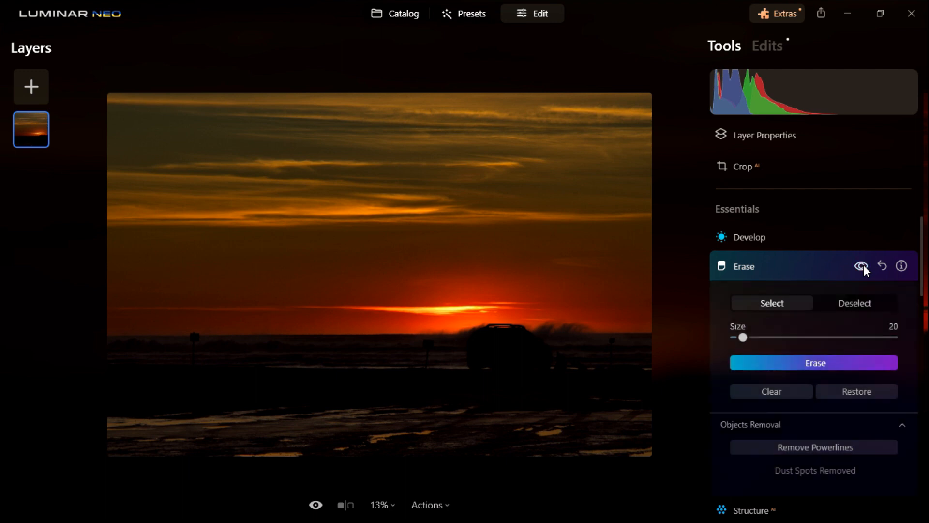
click(862, 266)
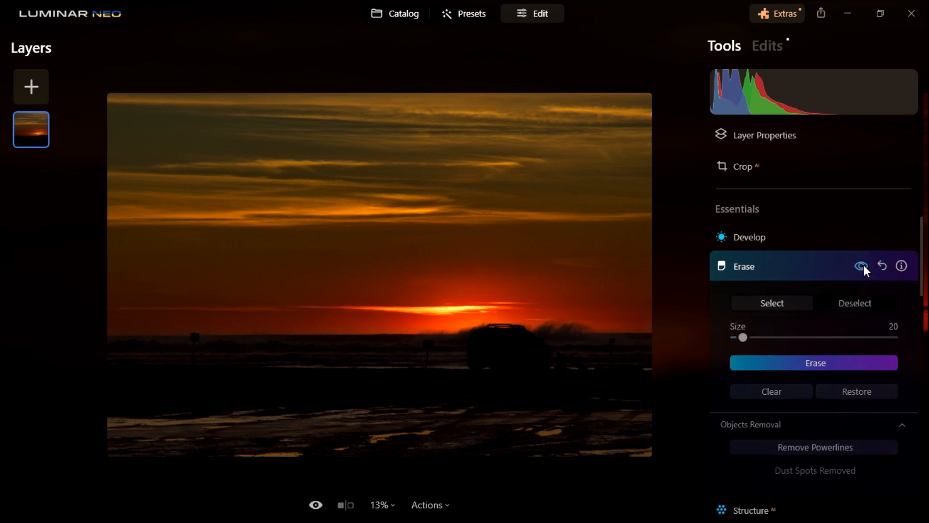
click(862, 266)
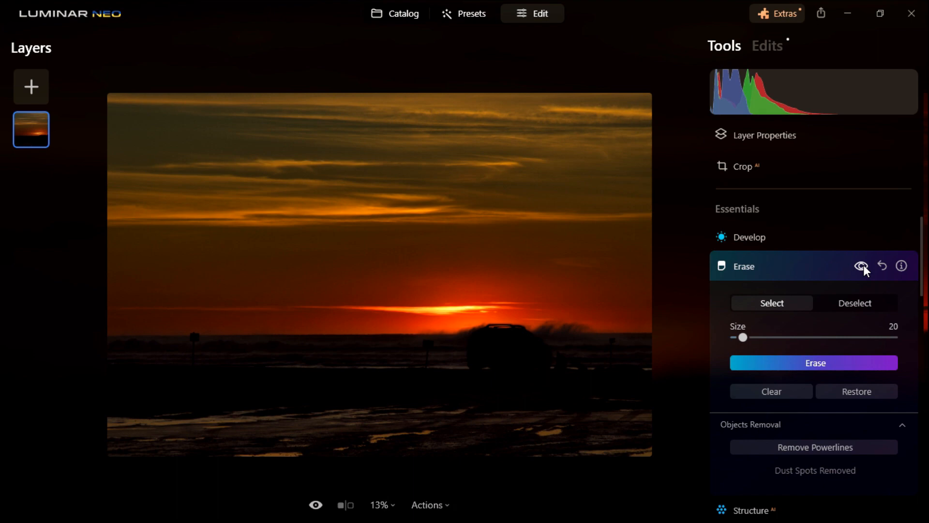
click(862, 266)
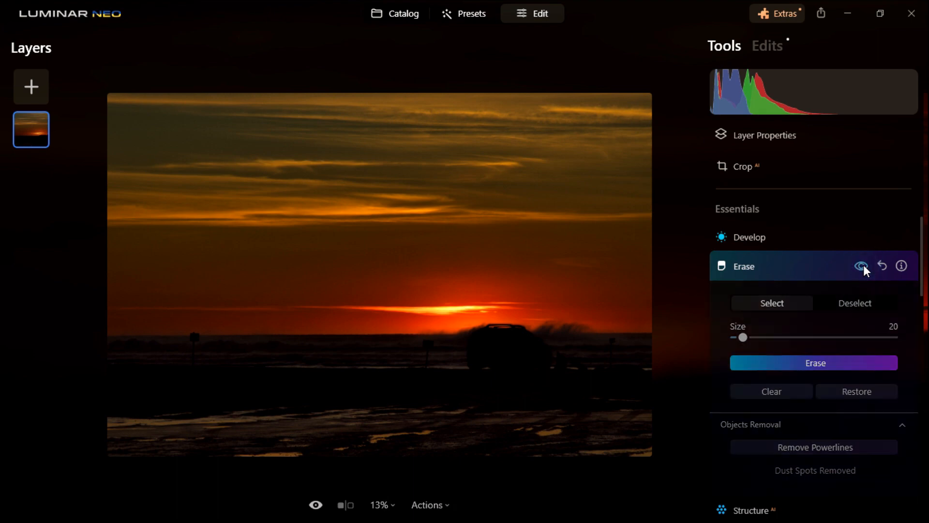
click(862, 266)
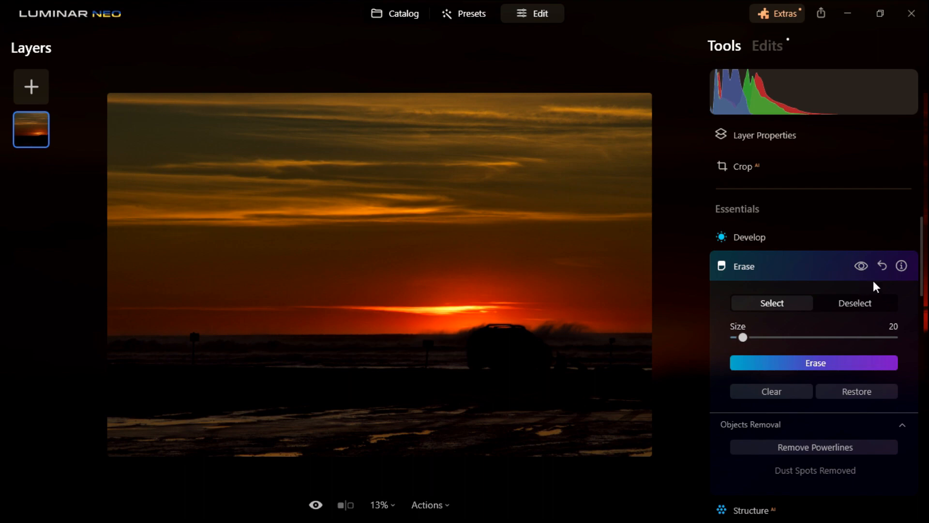
click(863, 265)
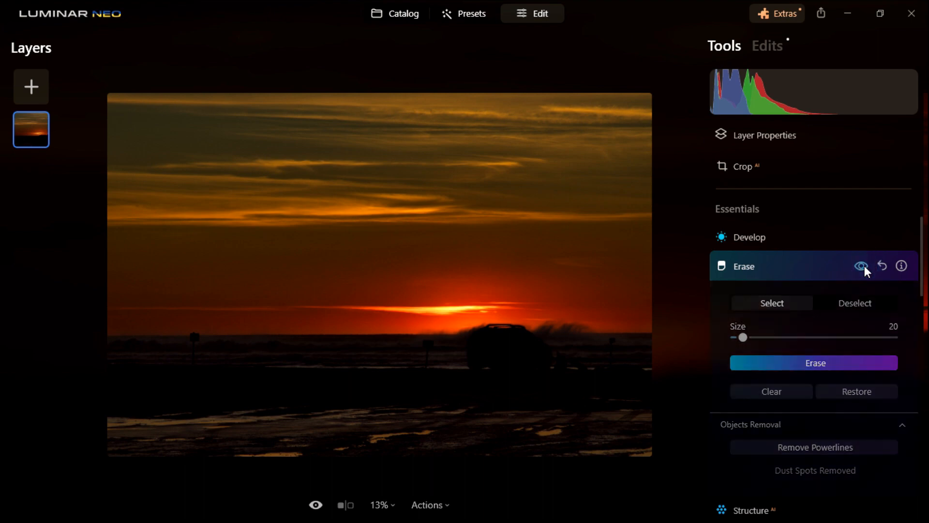
click(864, 265)
click(864, 266)
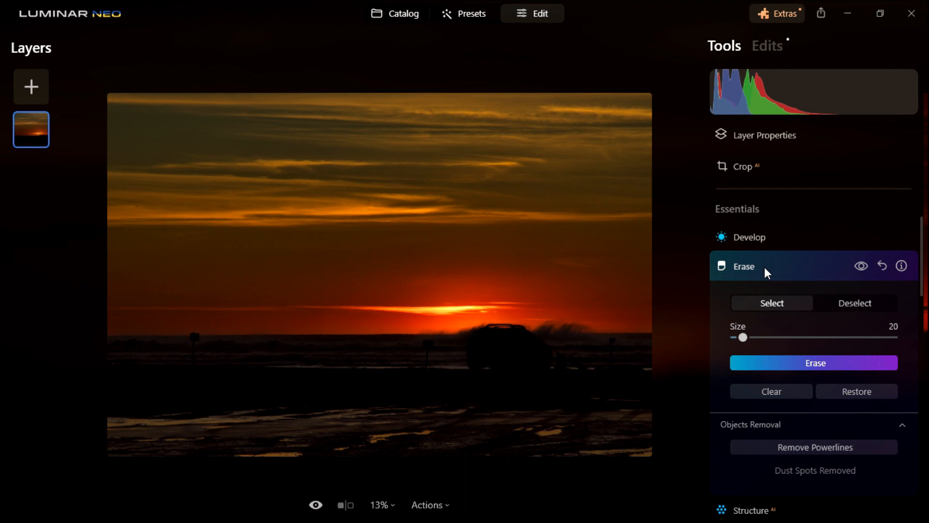
click(745, 264)
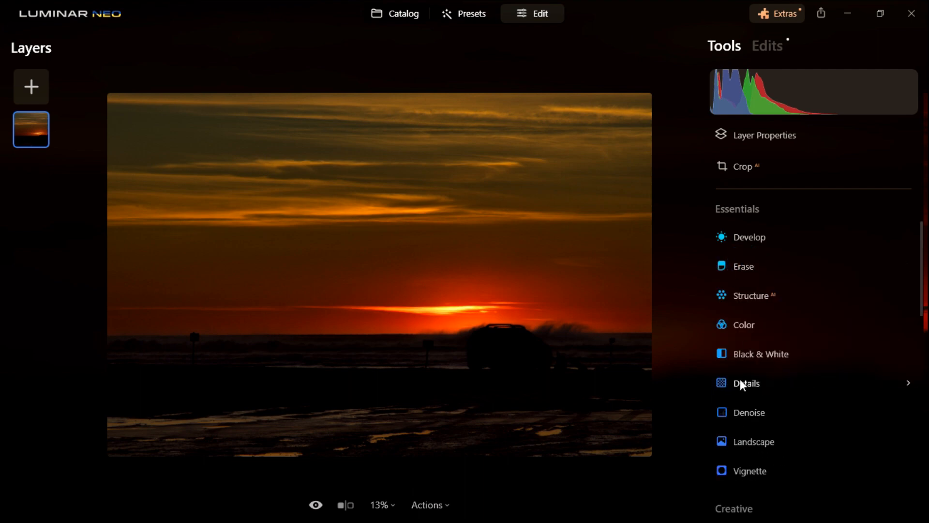
scroll(774, 411, down, 3)
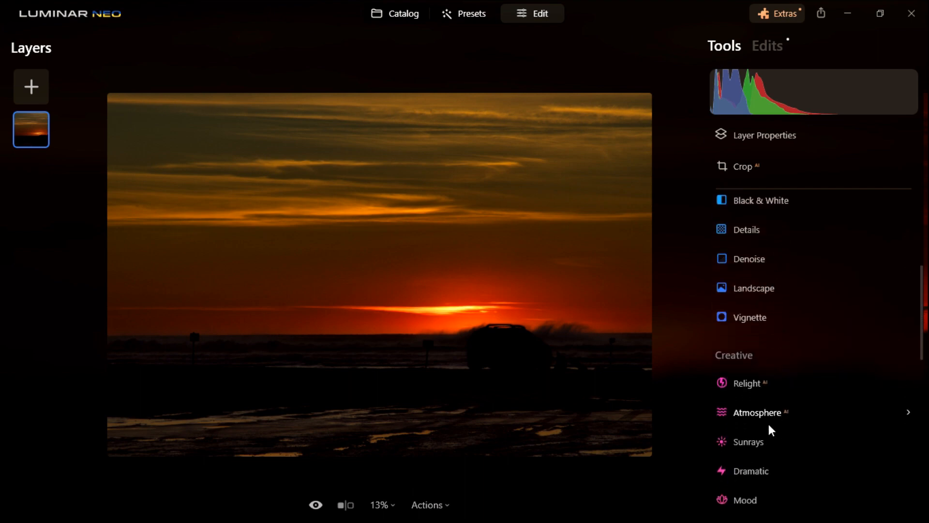
scroll(770, 429, up, 5)
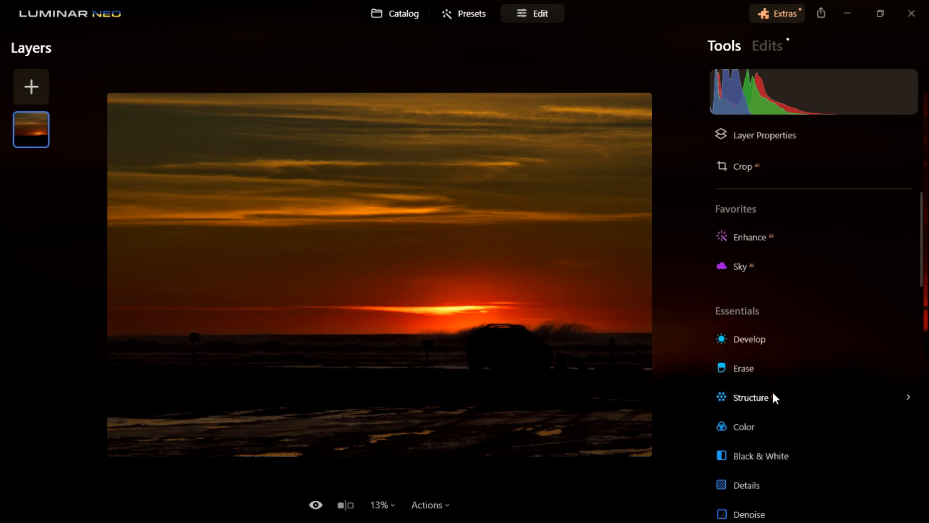